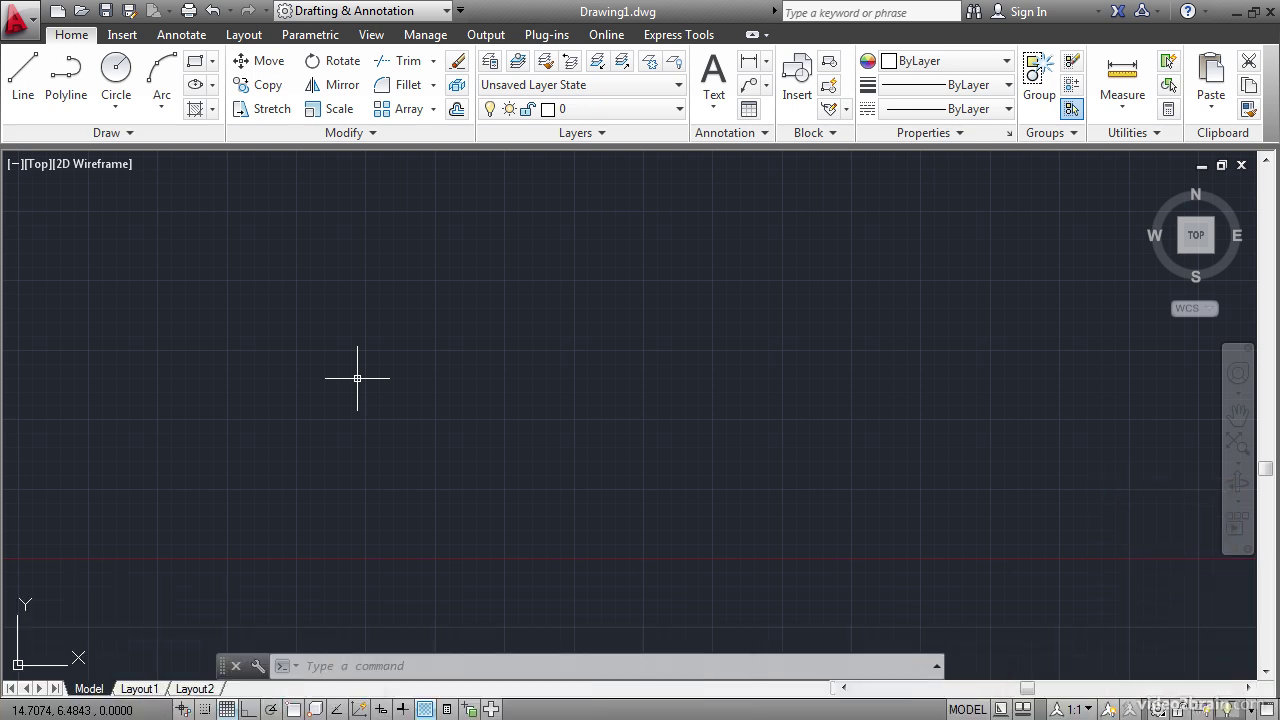
Draw a five-segment zigzag line through six alternating points and end the Line command
click(23, 87)
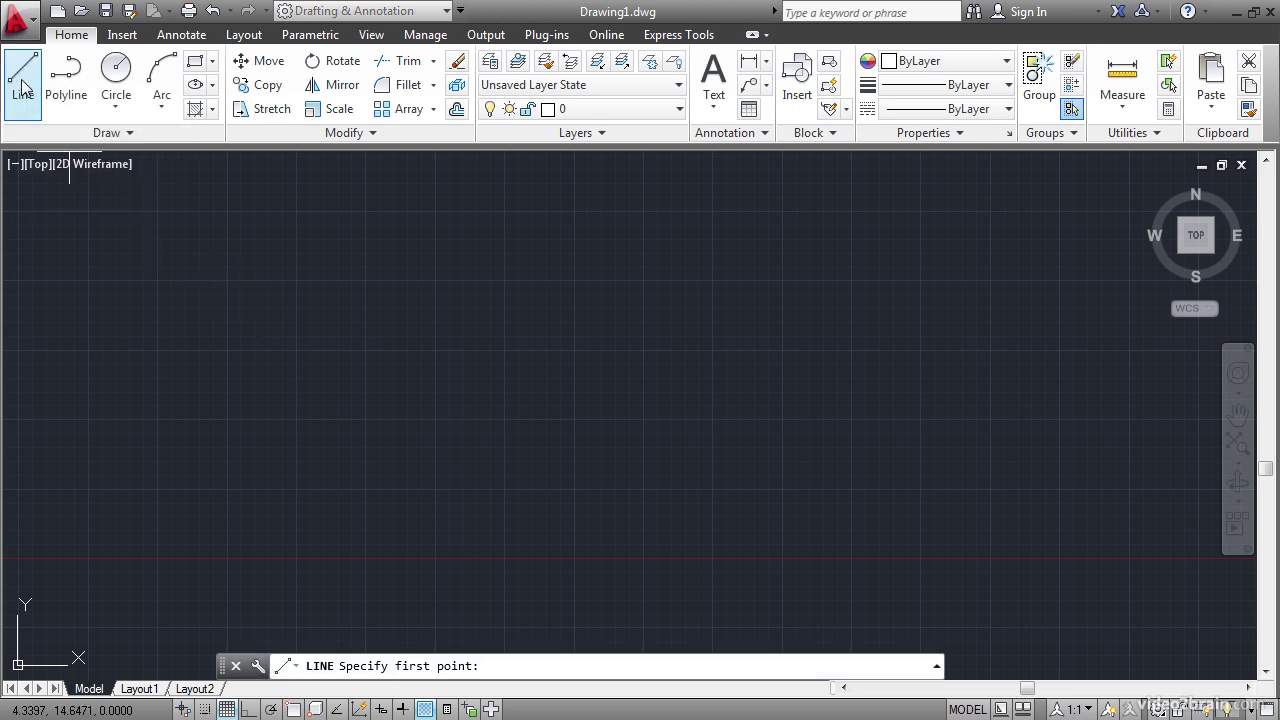
click(338, 409)
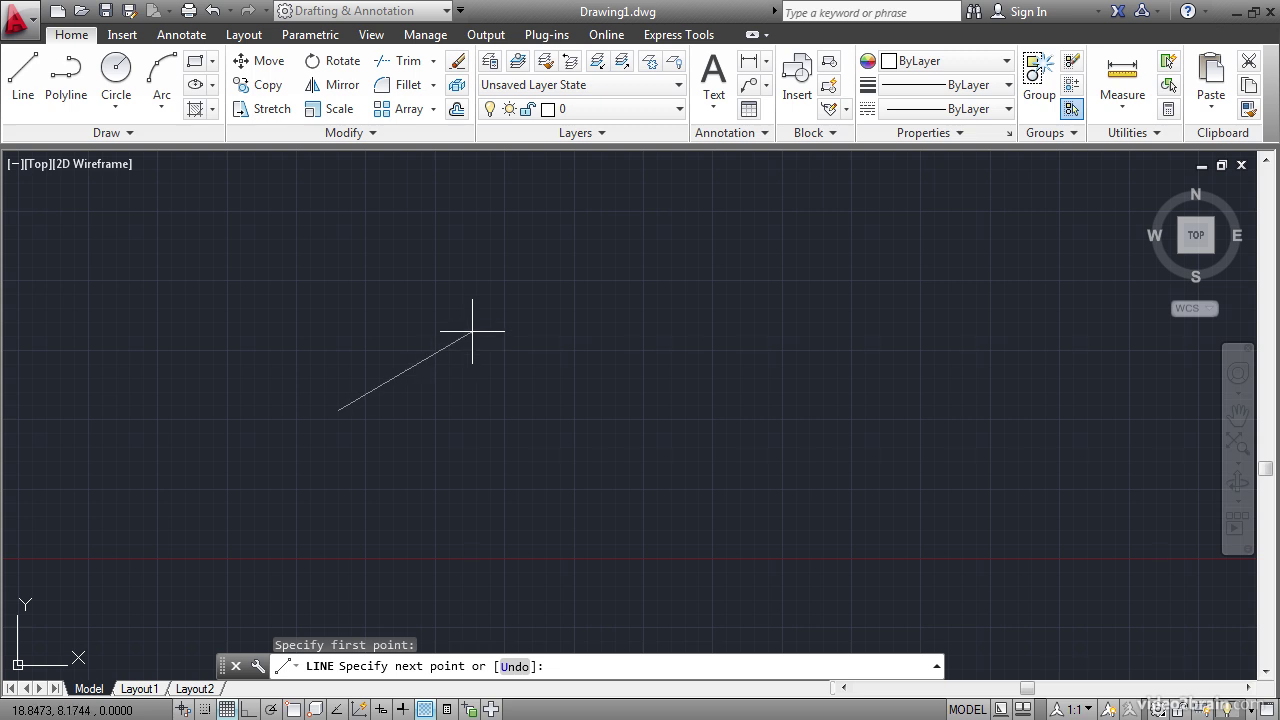
click(486, 299)
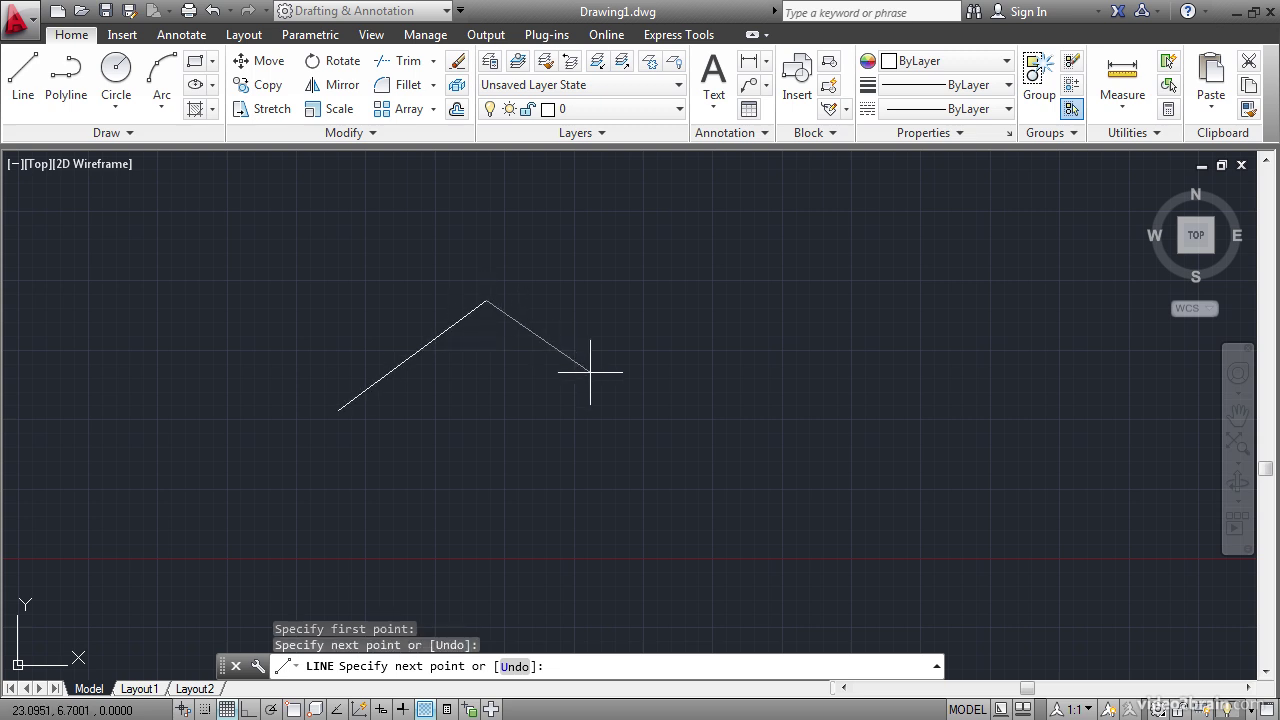
click(588, 384)
click(647, 318)
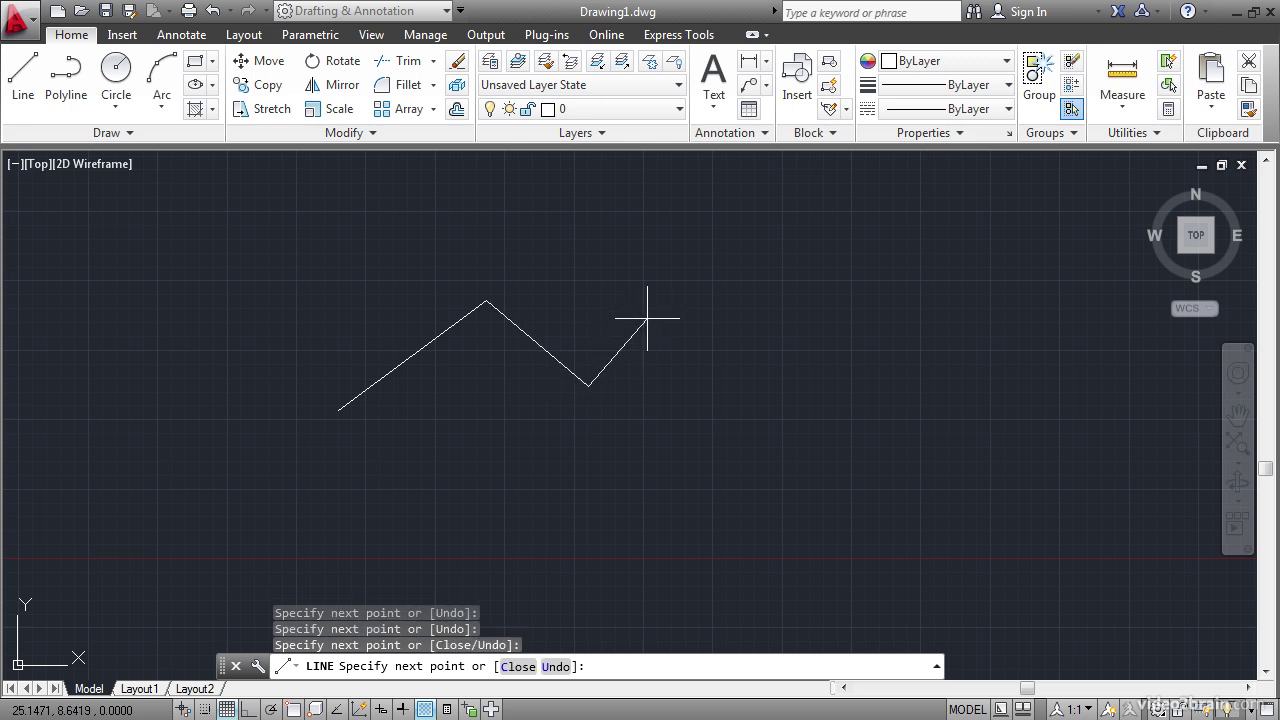
click(737, 351)
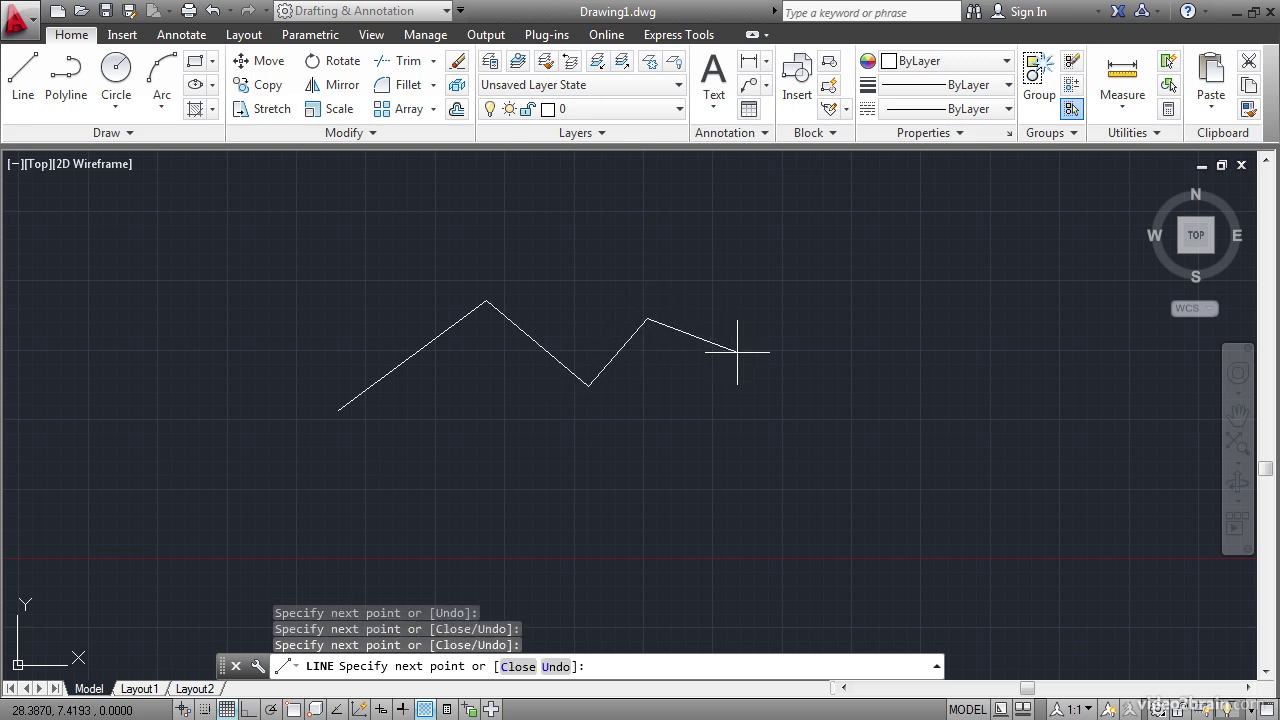
click(812, 297)
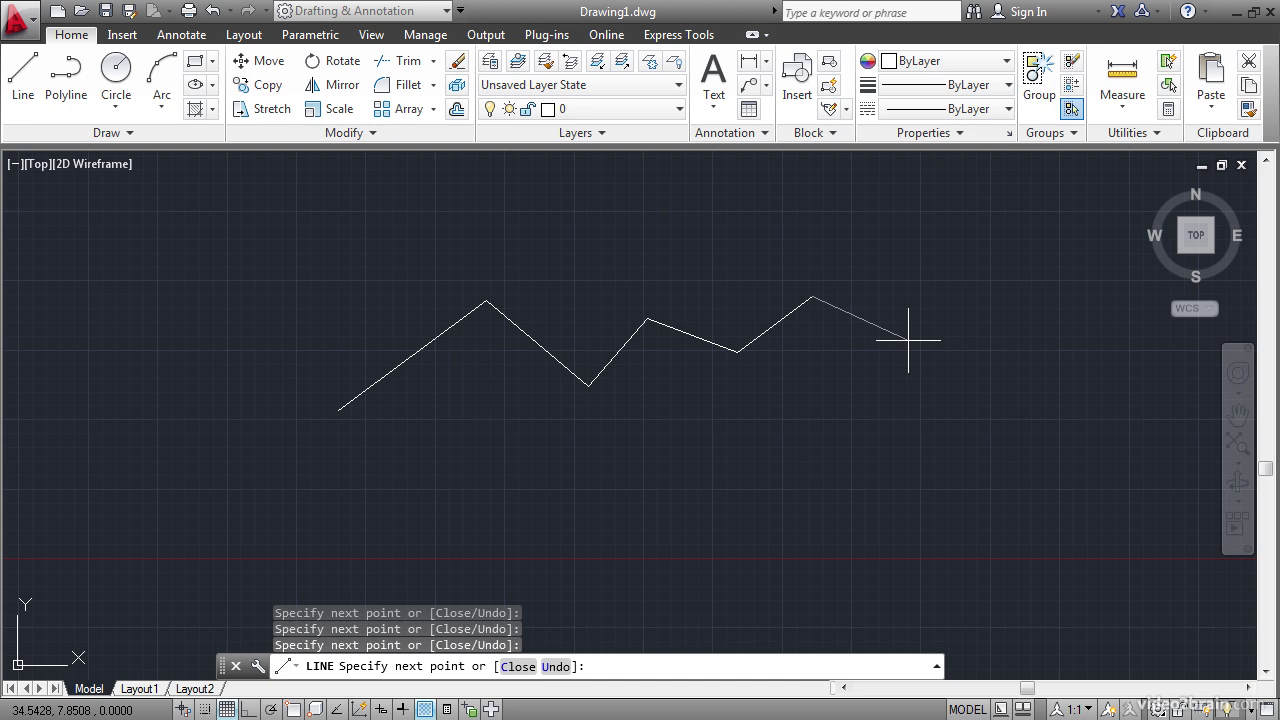
key(Return)
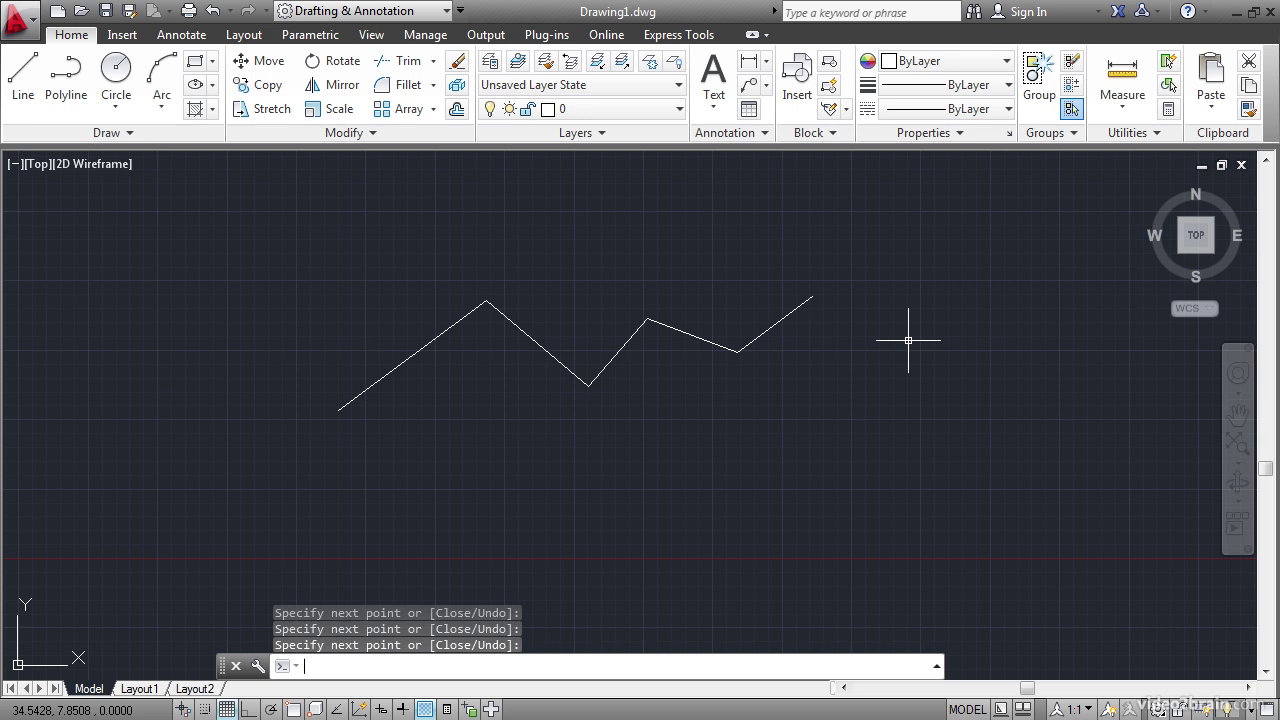
Repeat LINE to draw a triangle below the zigzag, closing it with the C option
key(Return)
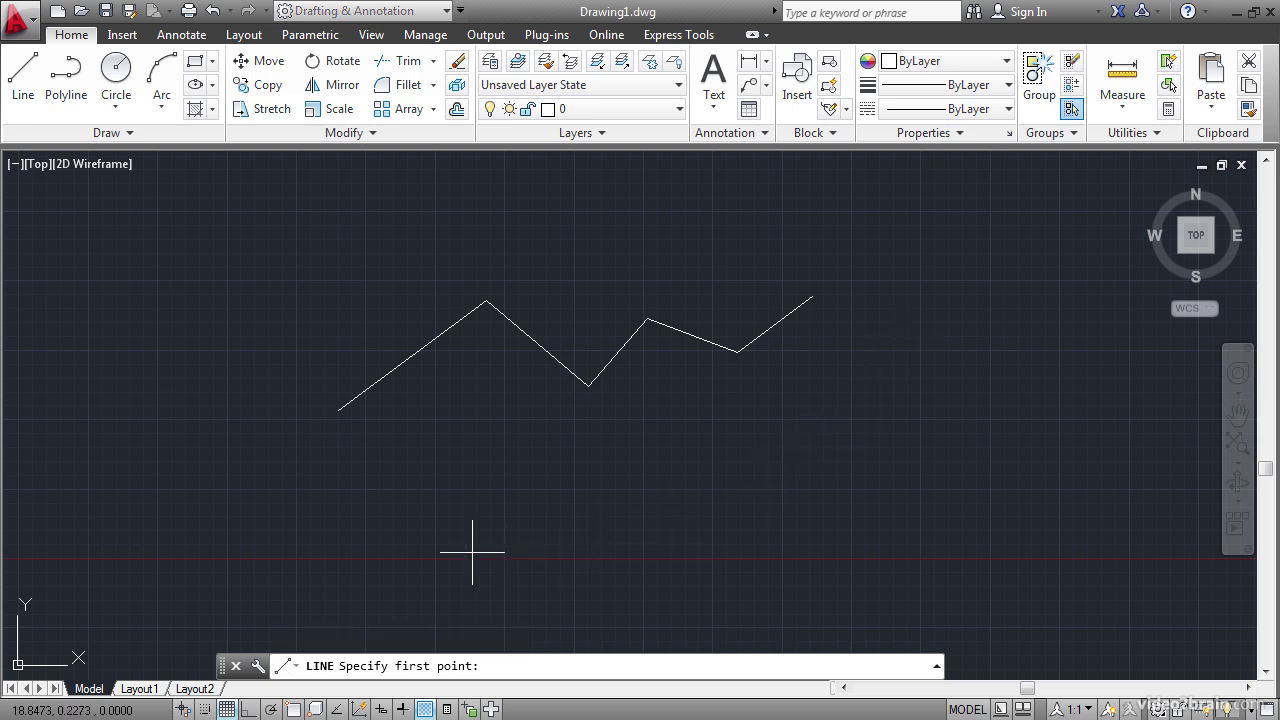
click(360, 504)
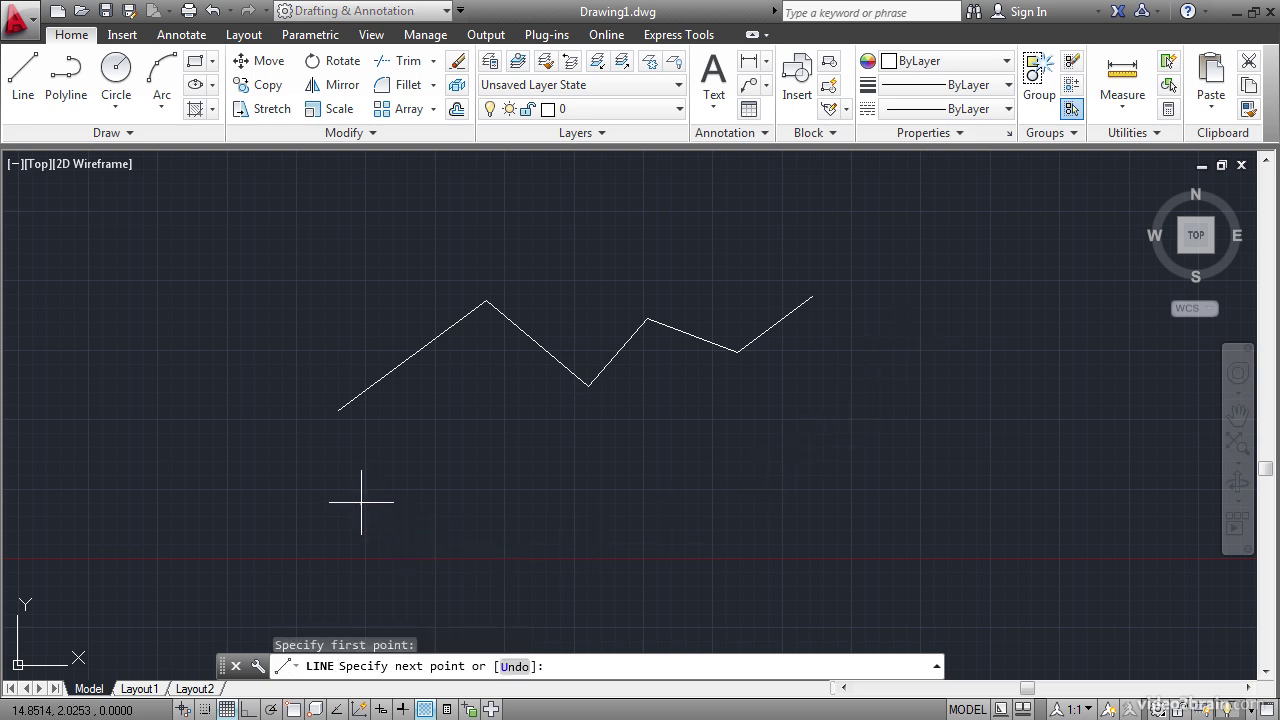
click(460, 430)
click(558, 499)
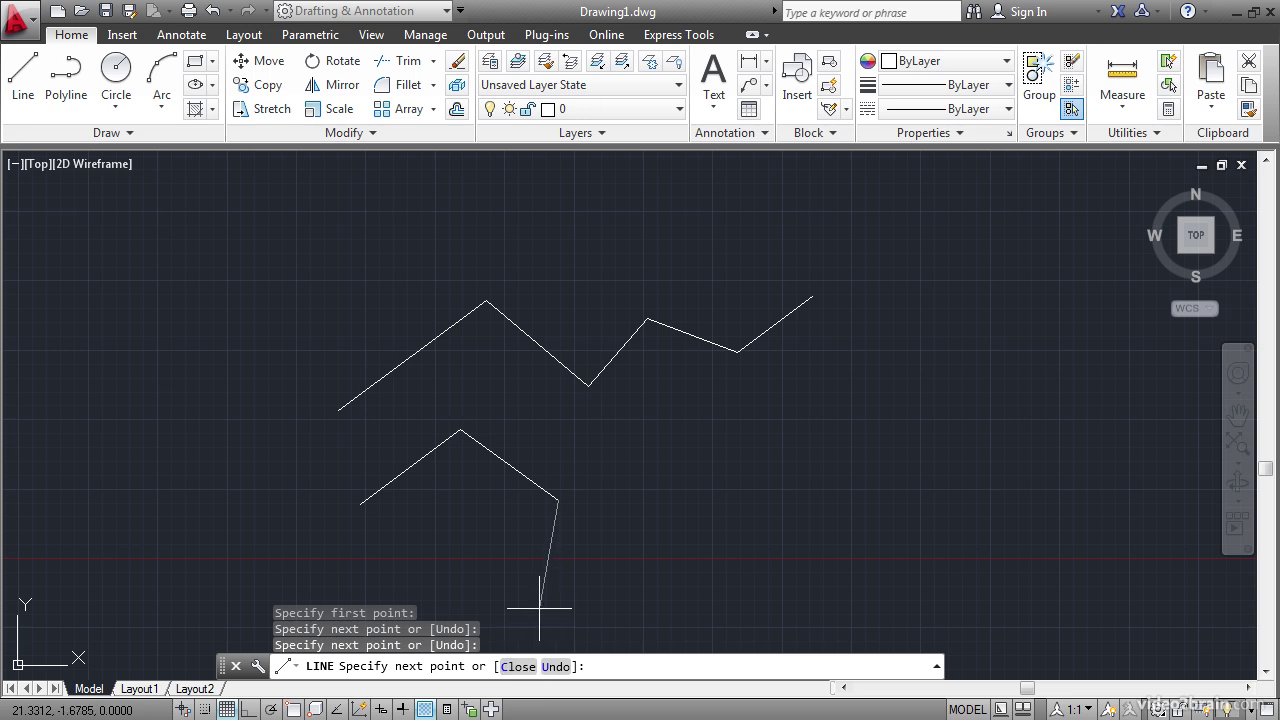
text(c)
key(Return)
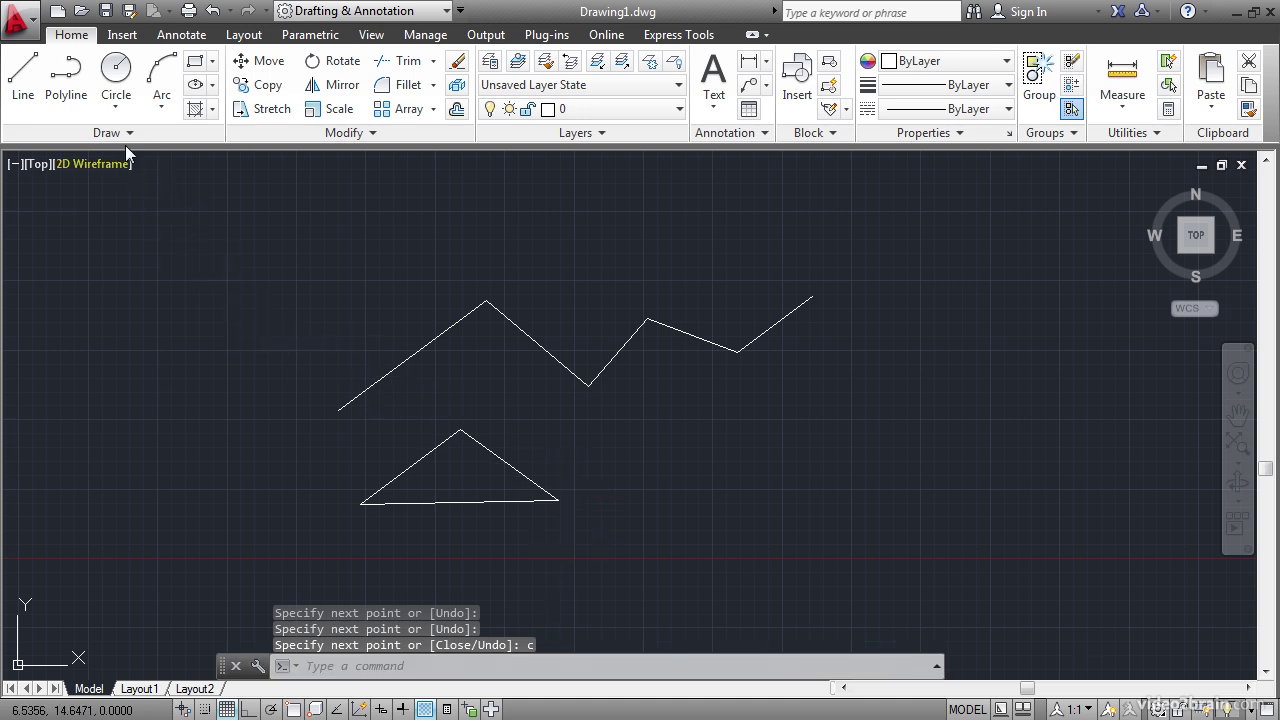
Start the Circle command with the 2P diameter option
click(112, 78)
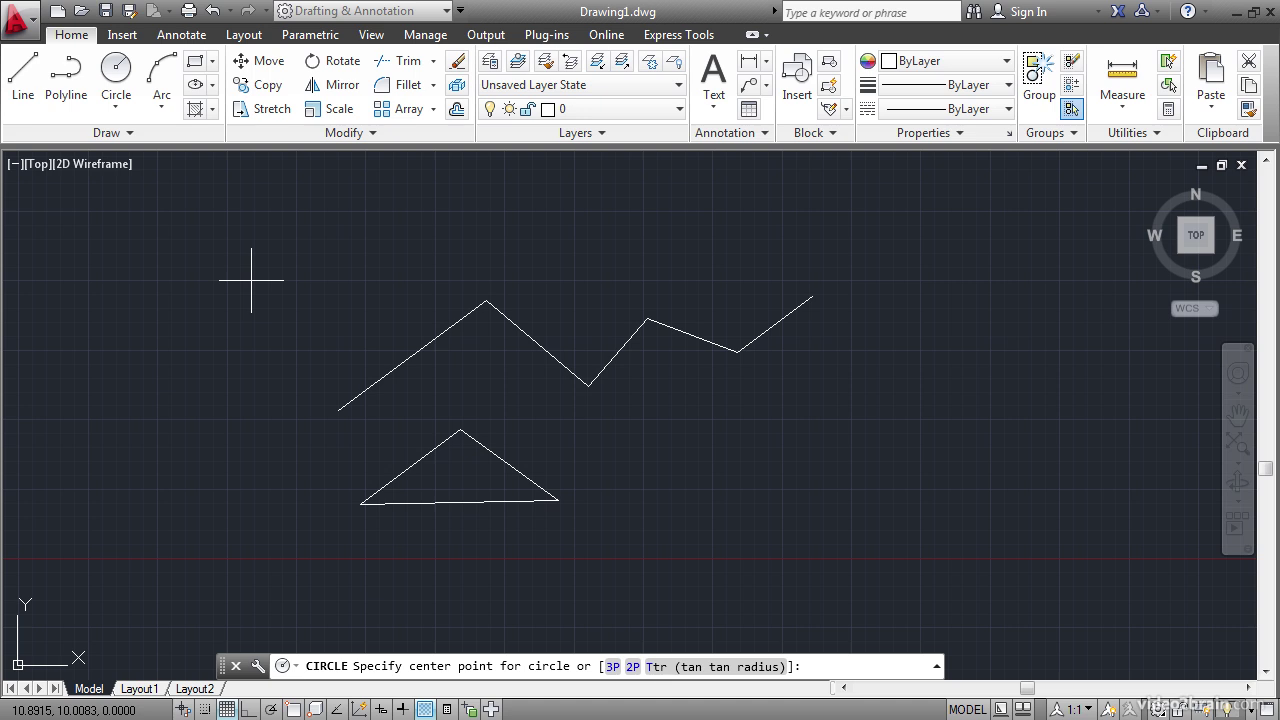
text(2p)
Place a two-point circle above the zigzag's left end by its two diameter end points
key(Return)
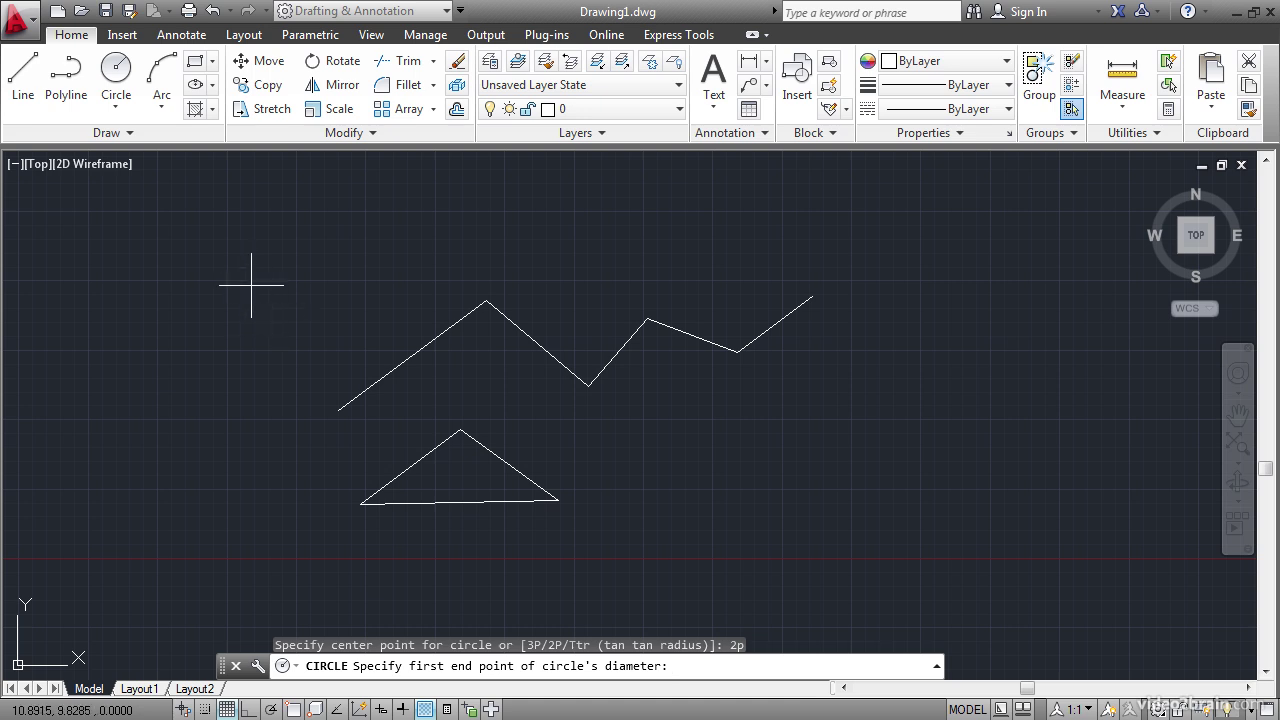
click(251, 285)
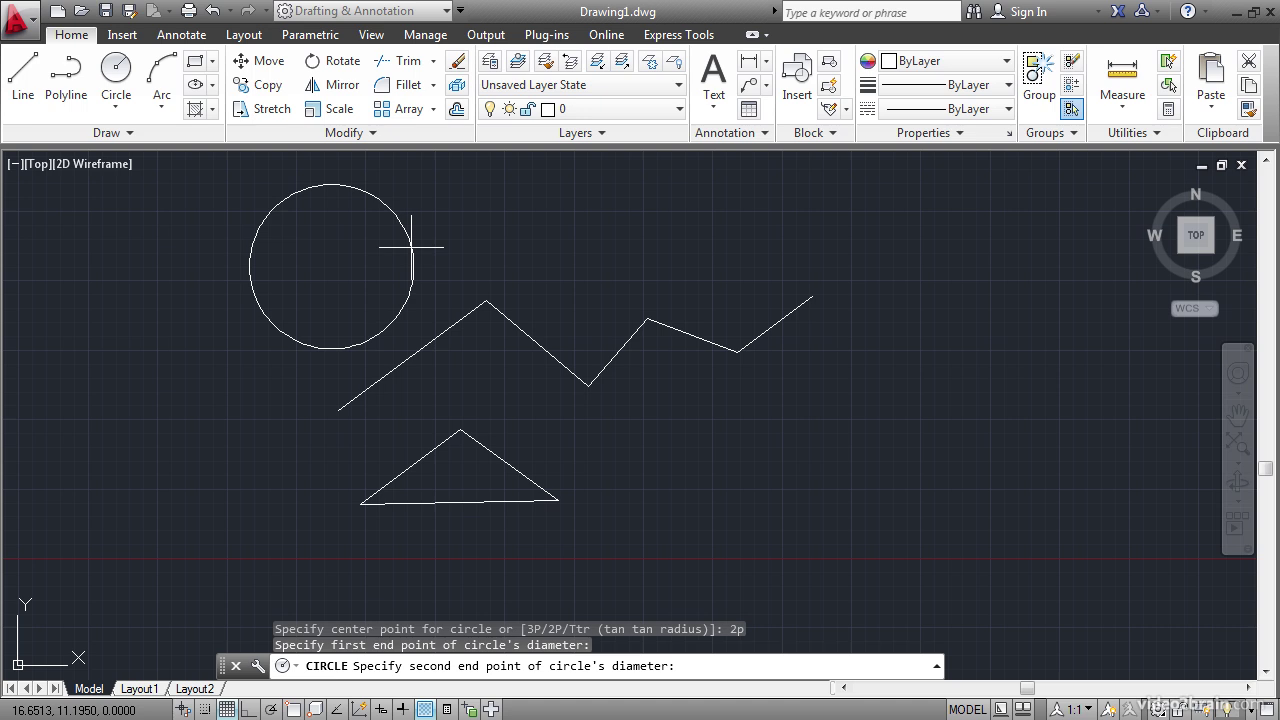
click(412, 246)
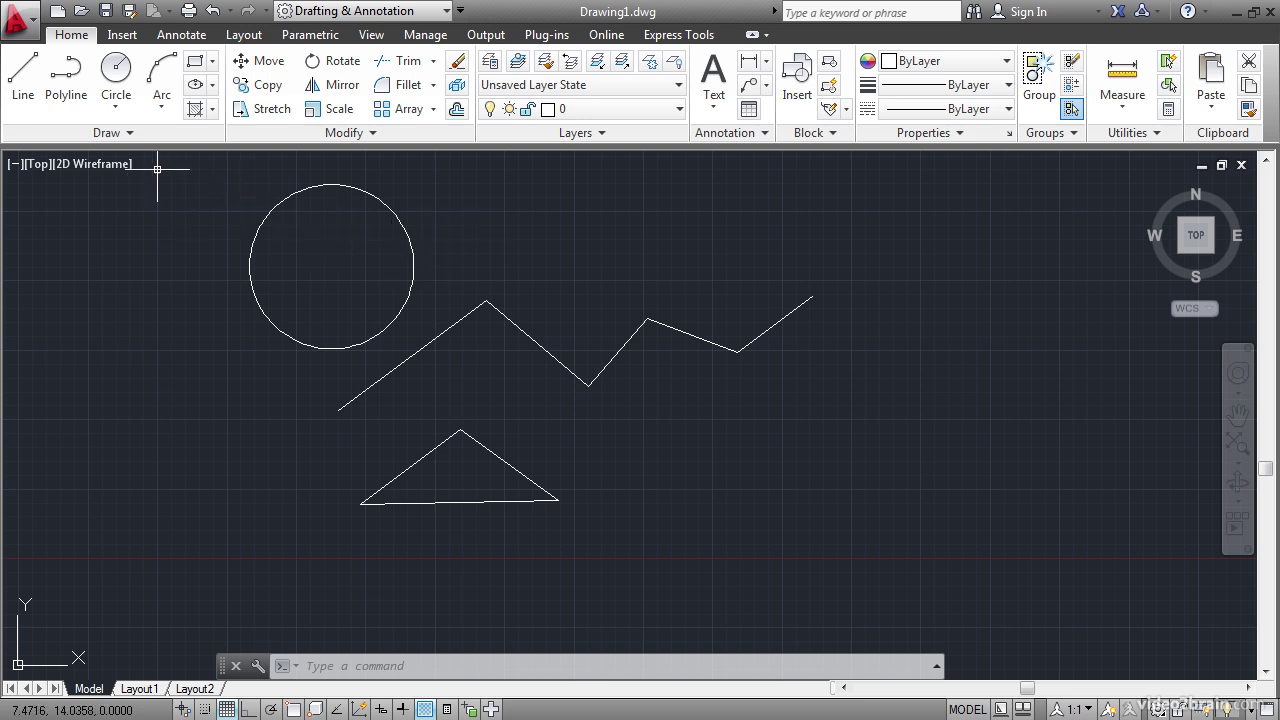
Draw a 2-Point circle left of the triangle using the Circle dropdown
click(118, 108)
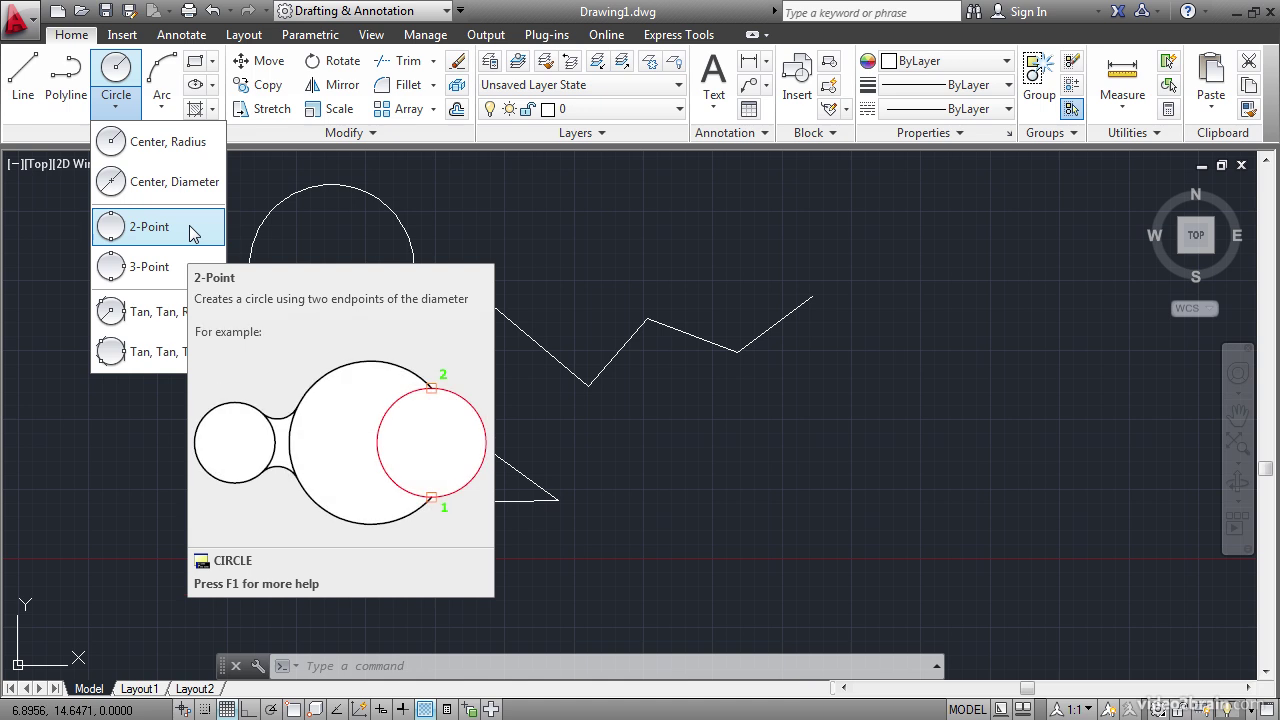
click(150, 227)
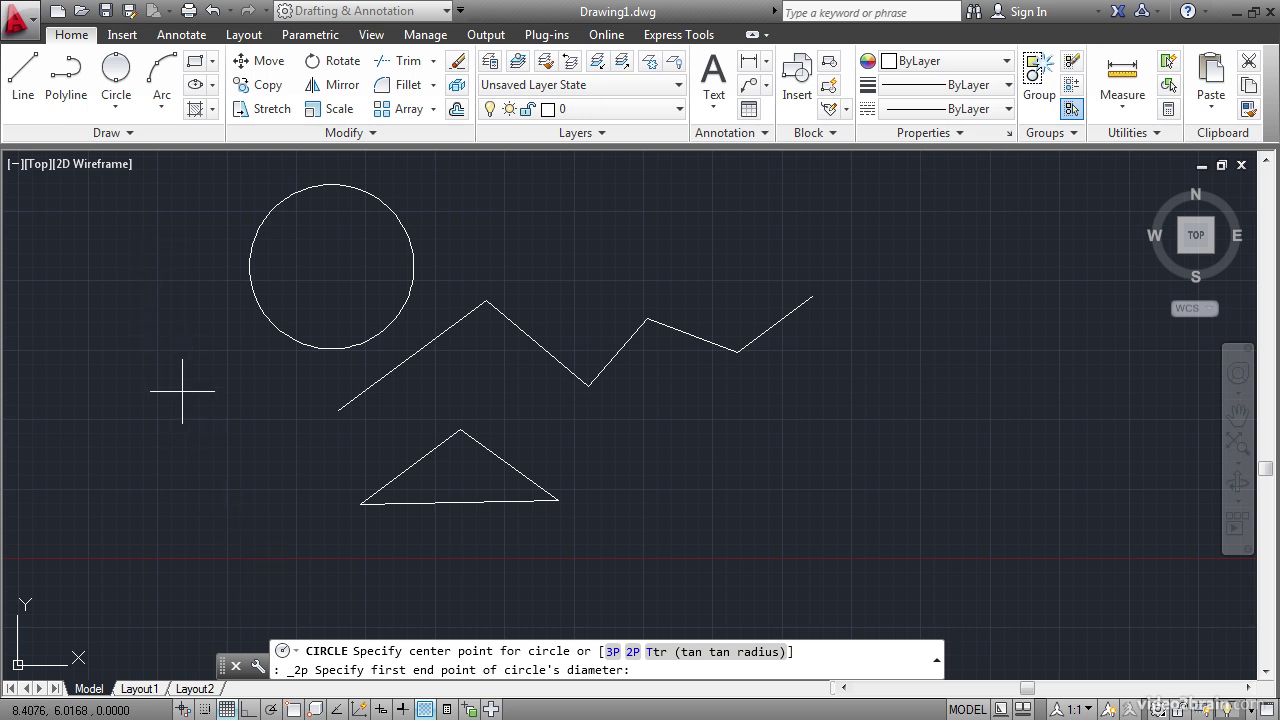
click(144, 433)
click(281, 446)
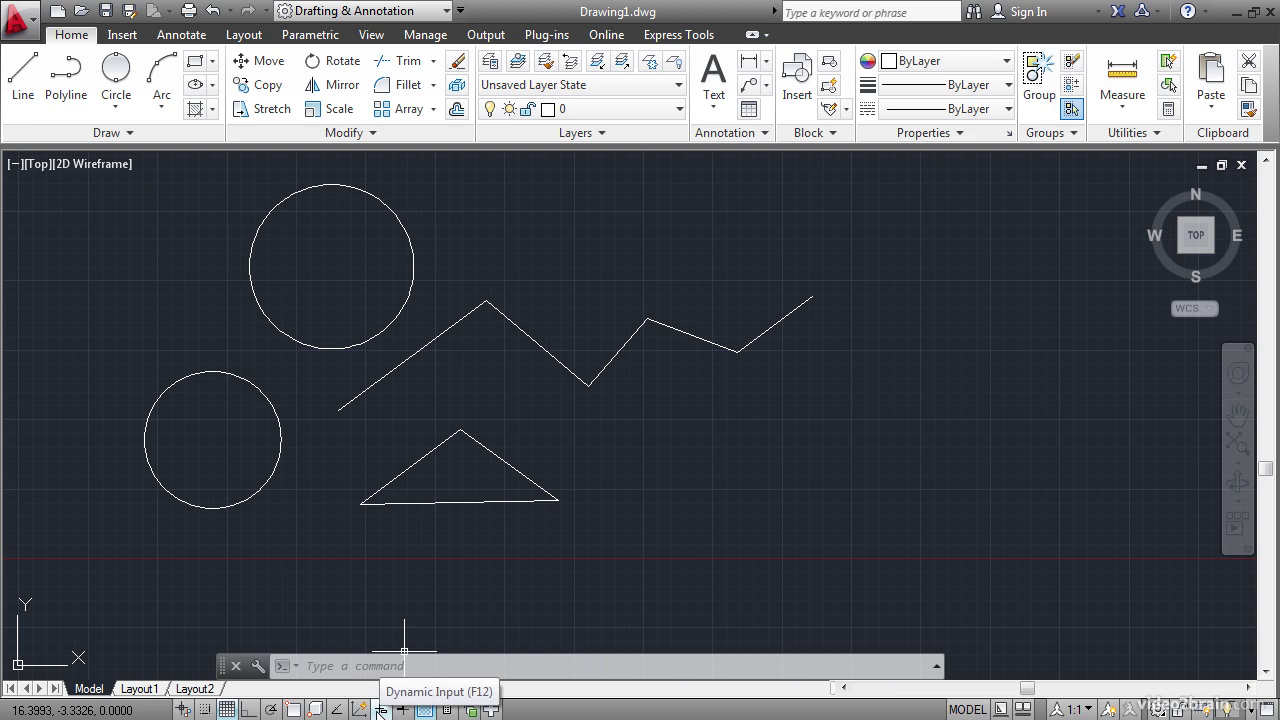
Turn on Dynamic Input and draw a 3-Point circle right of the triangle
click(380, 710)
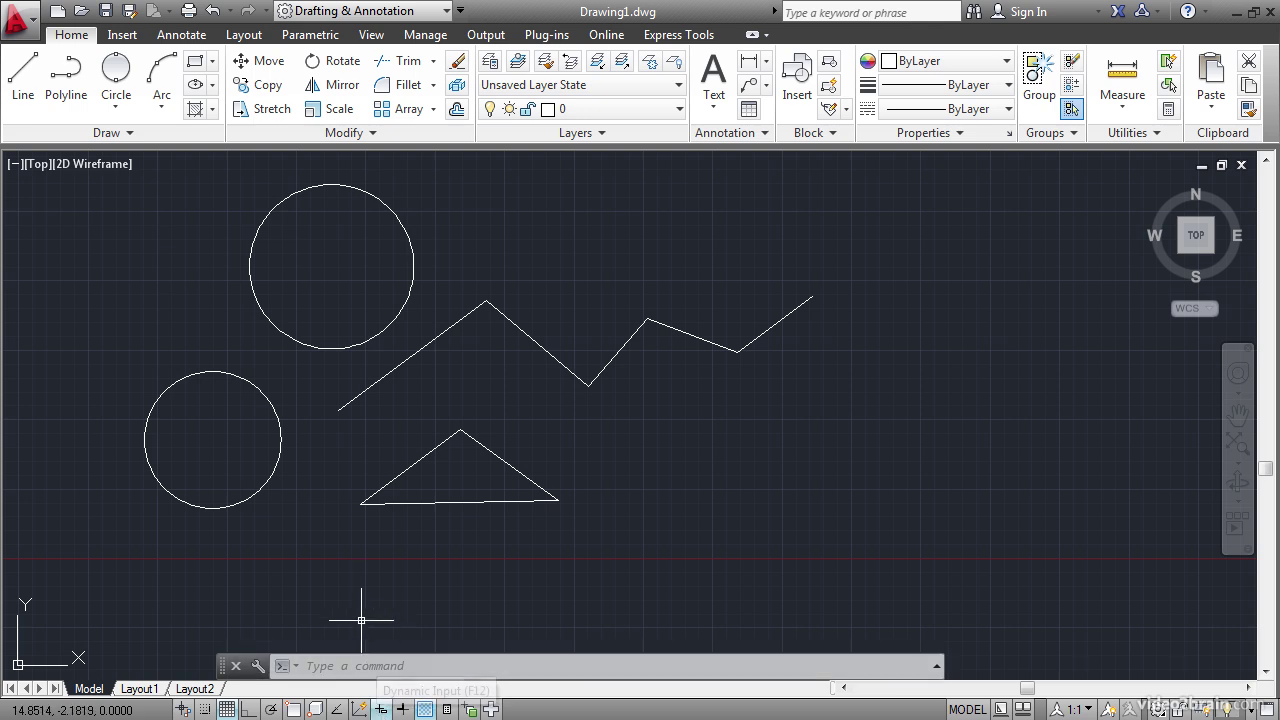
click(116, 106)
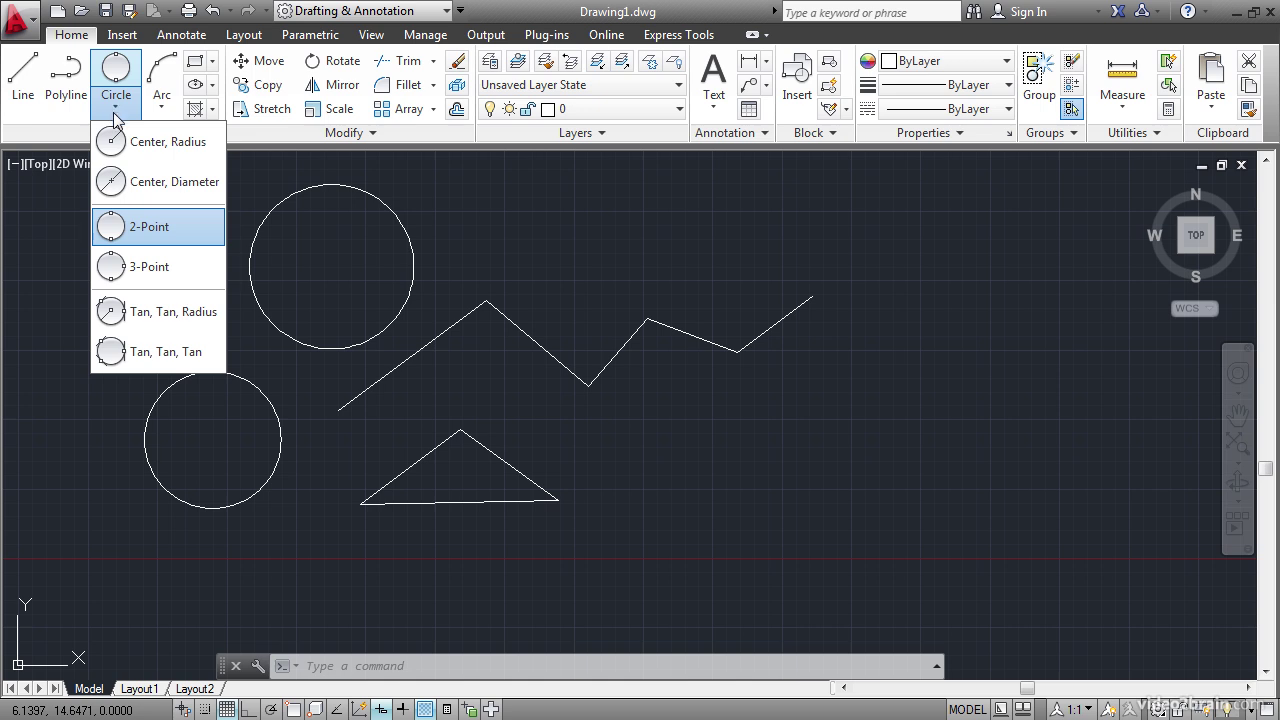
click(149, 266)
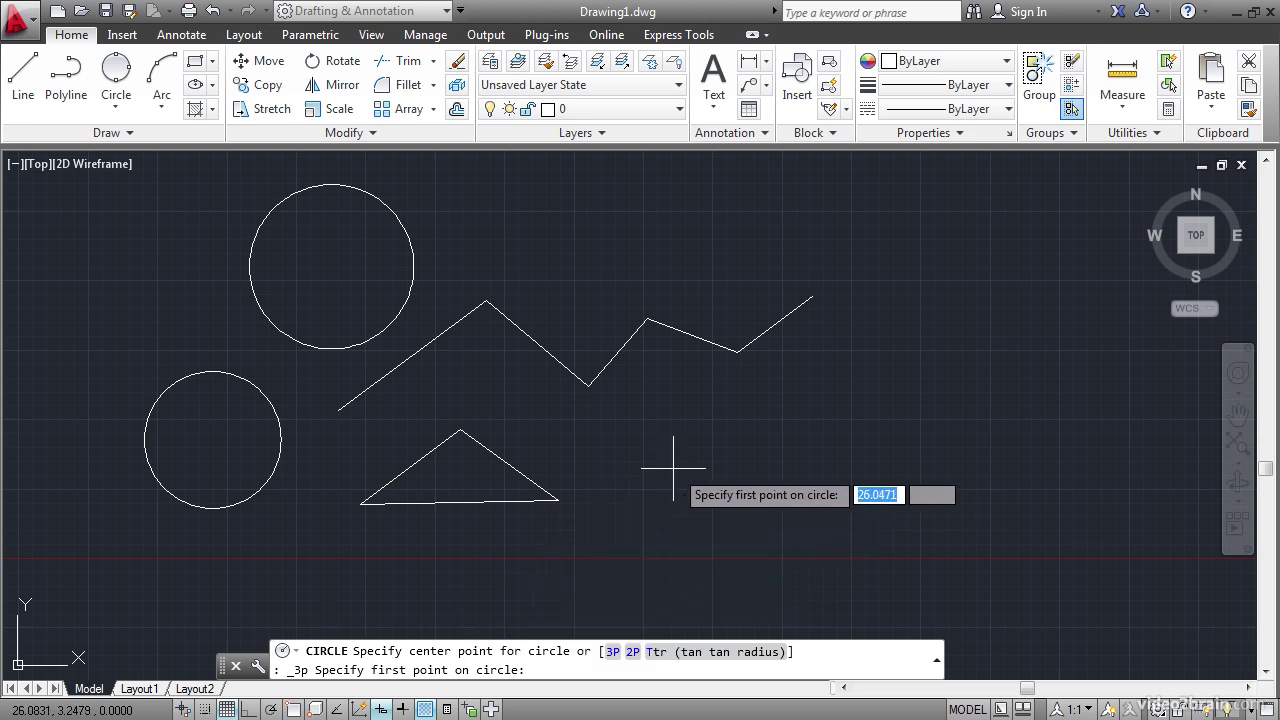
click(683, 436)
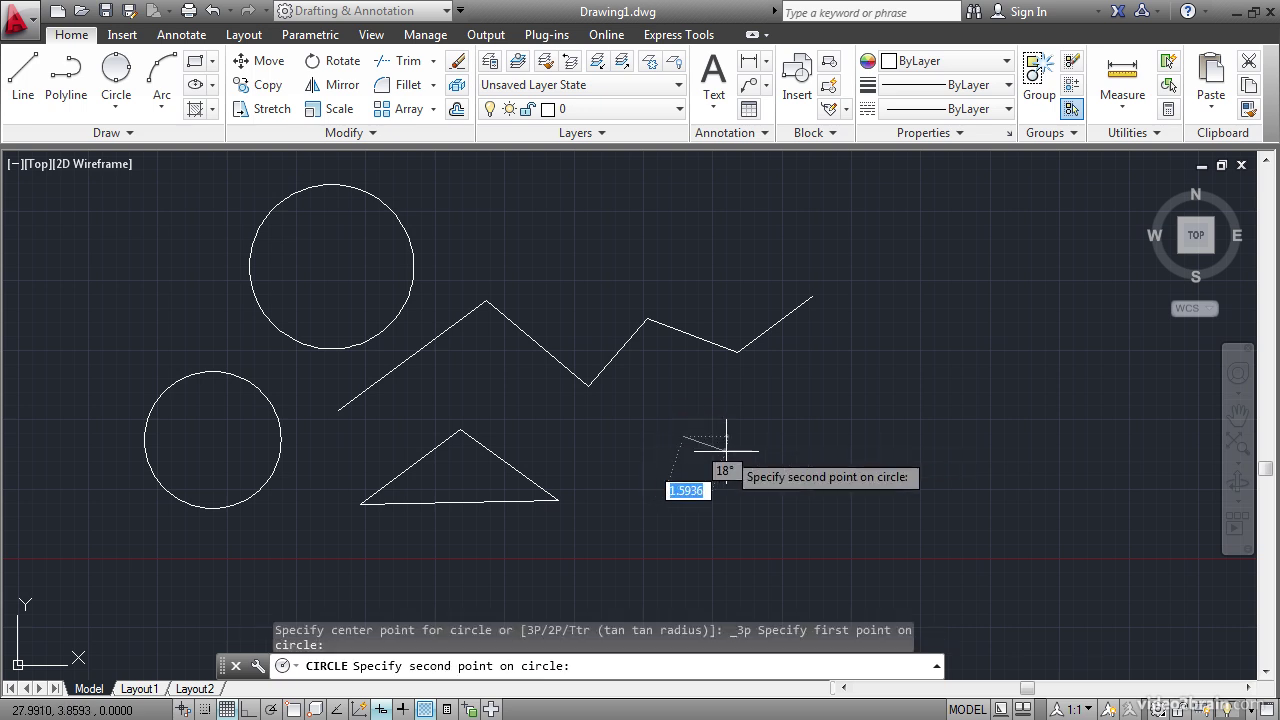
click(842, 491)
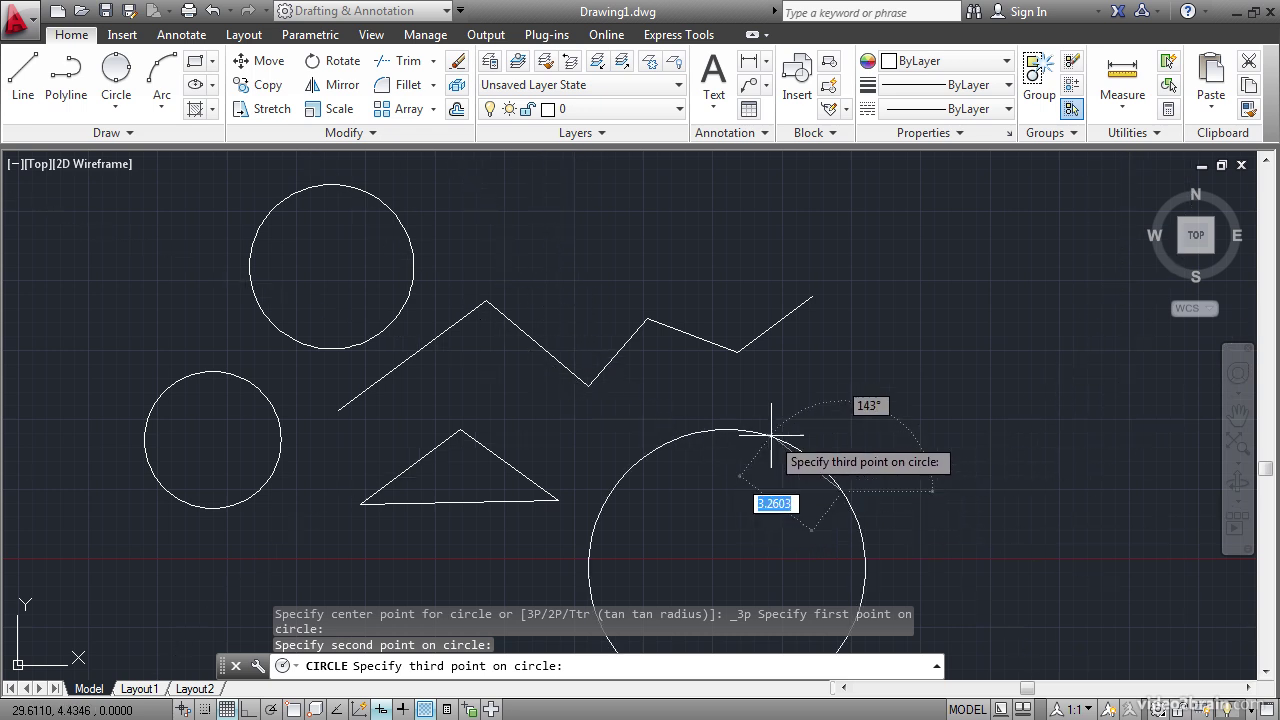
click(837, 387)
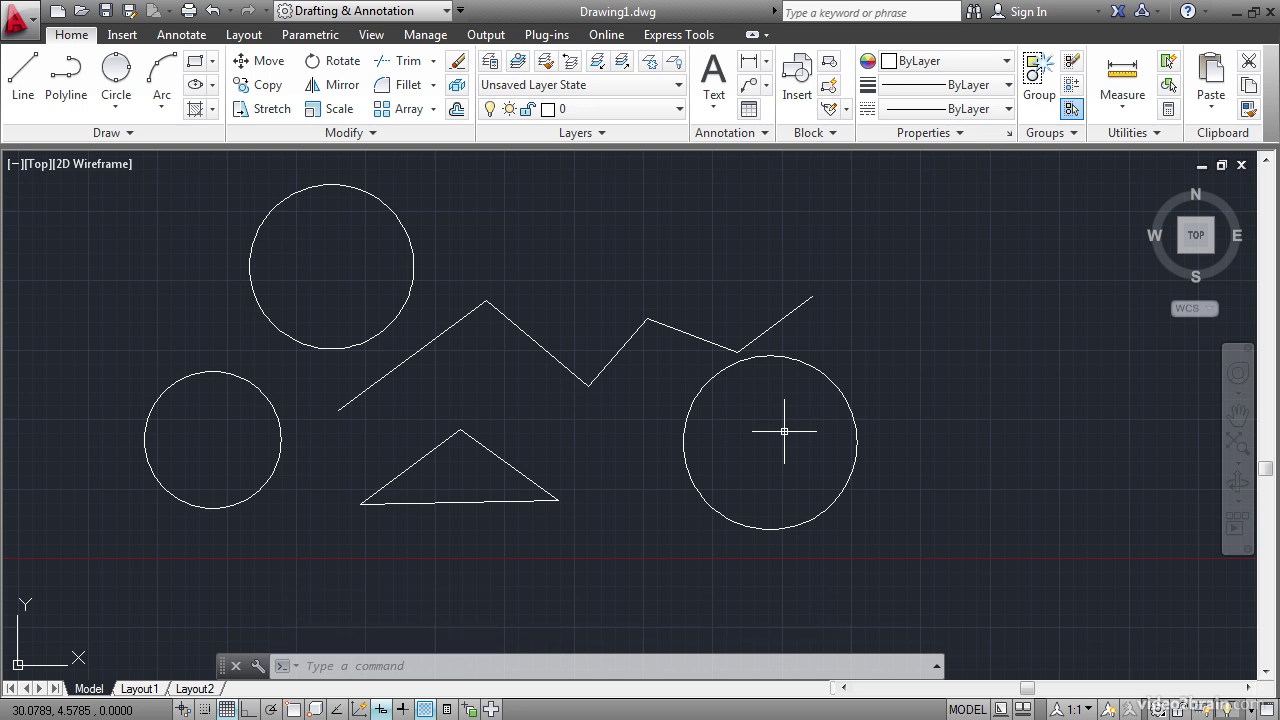
Draw a triangle above the zigzag's right half, closing it with the dynamic-input Close option
click(22, 82)
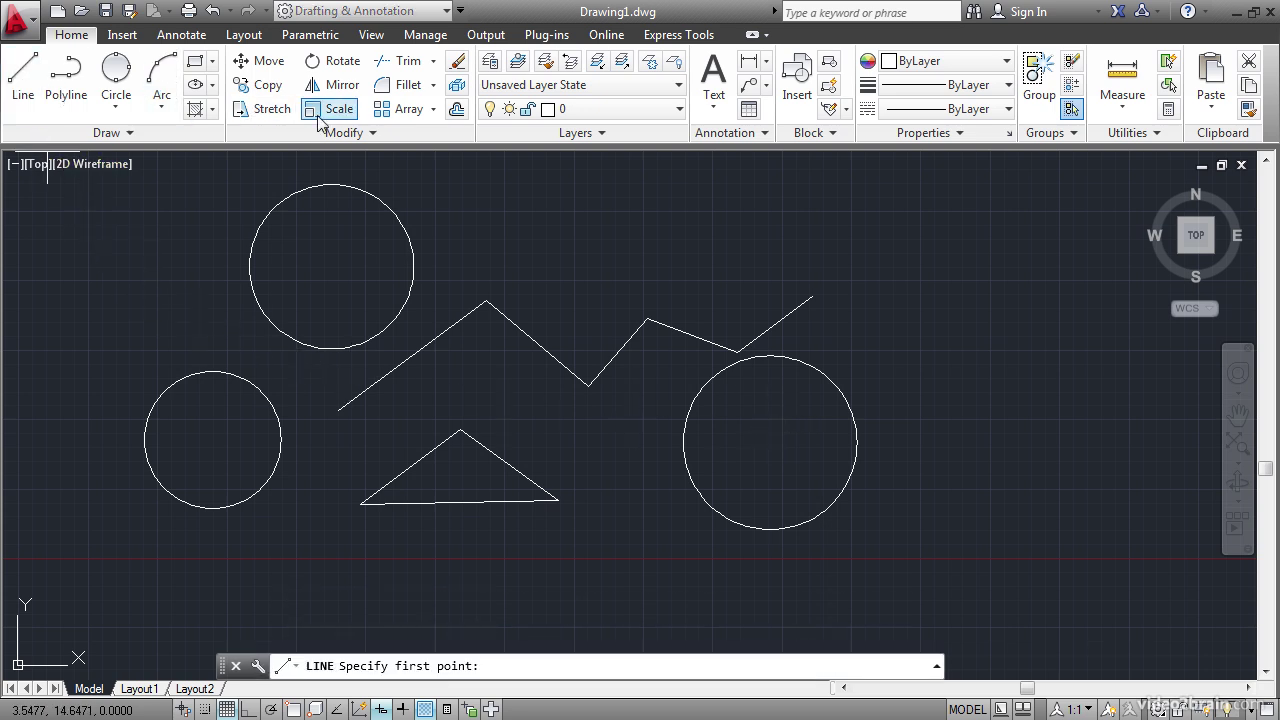
click(586, 259)
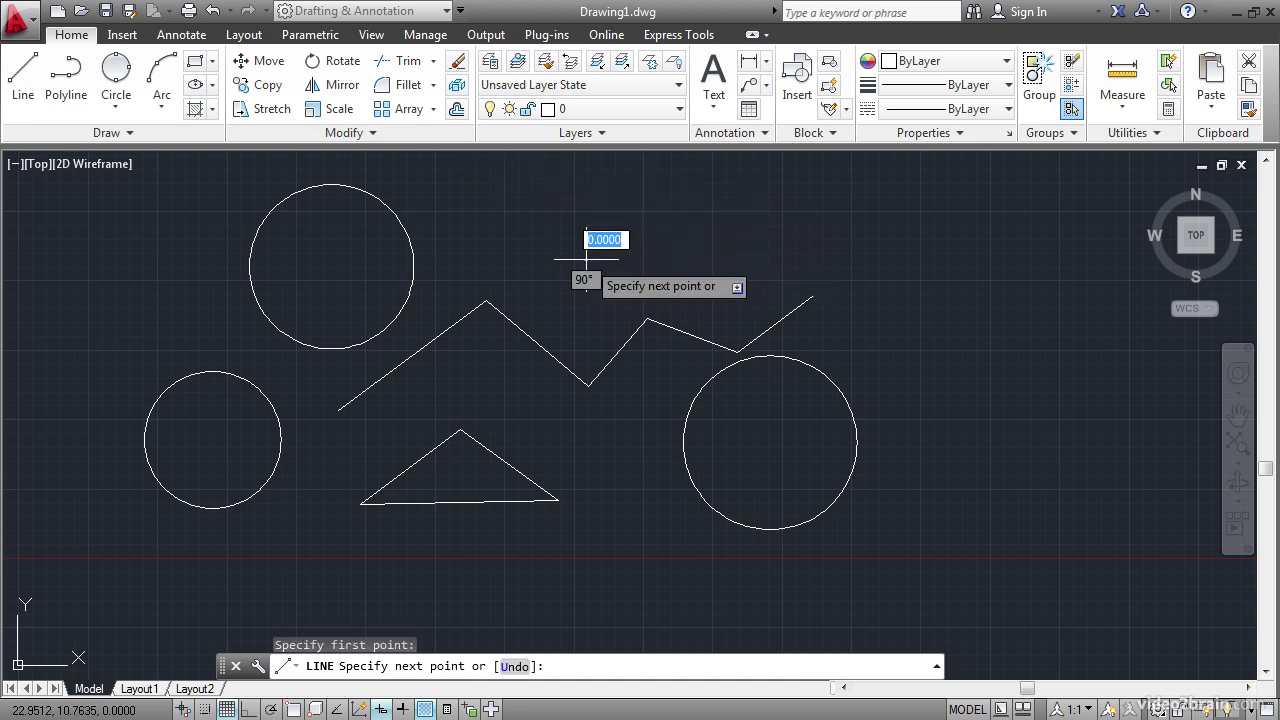
click(715, 202)
click(801, 246)
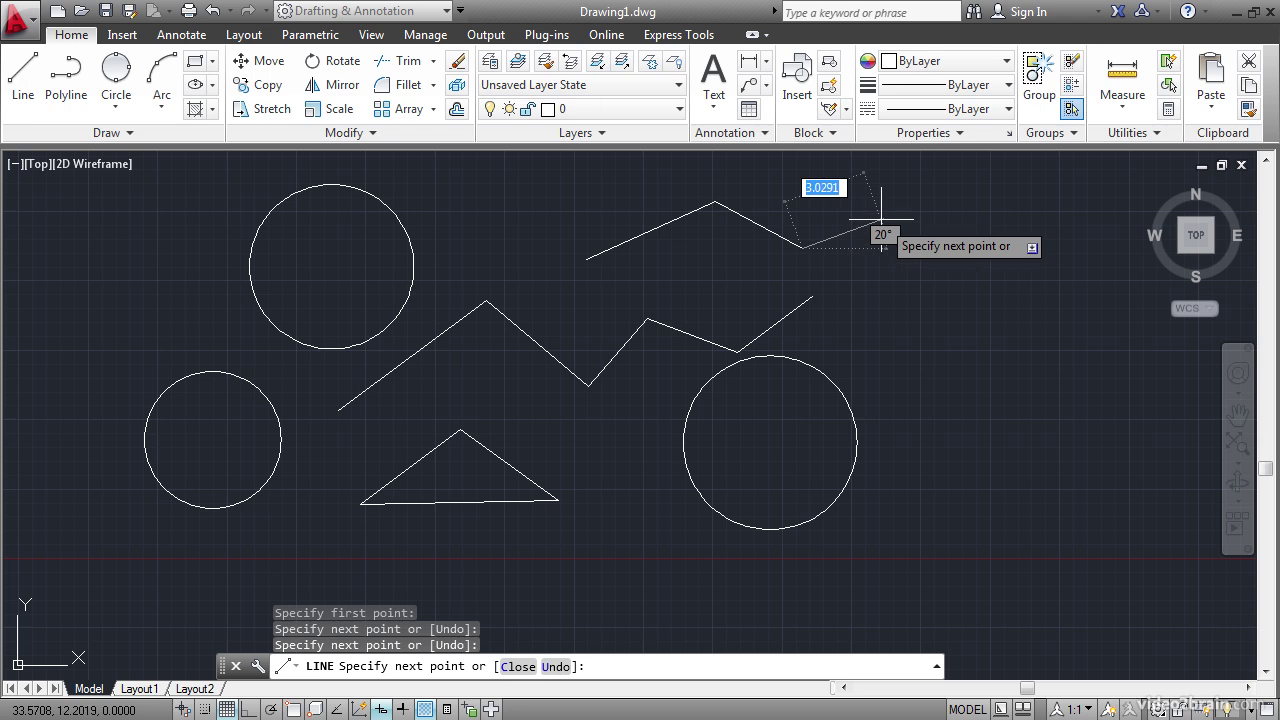
key(Down)
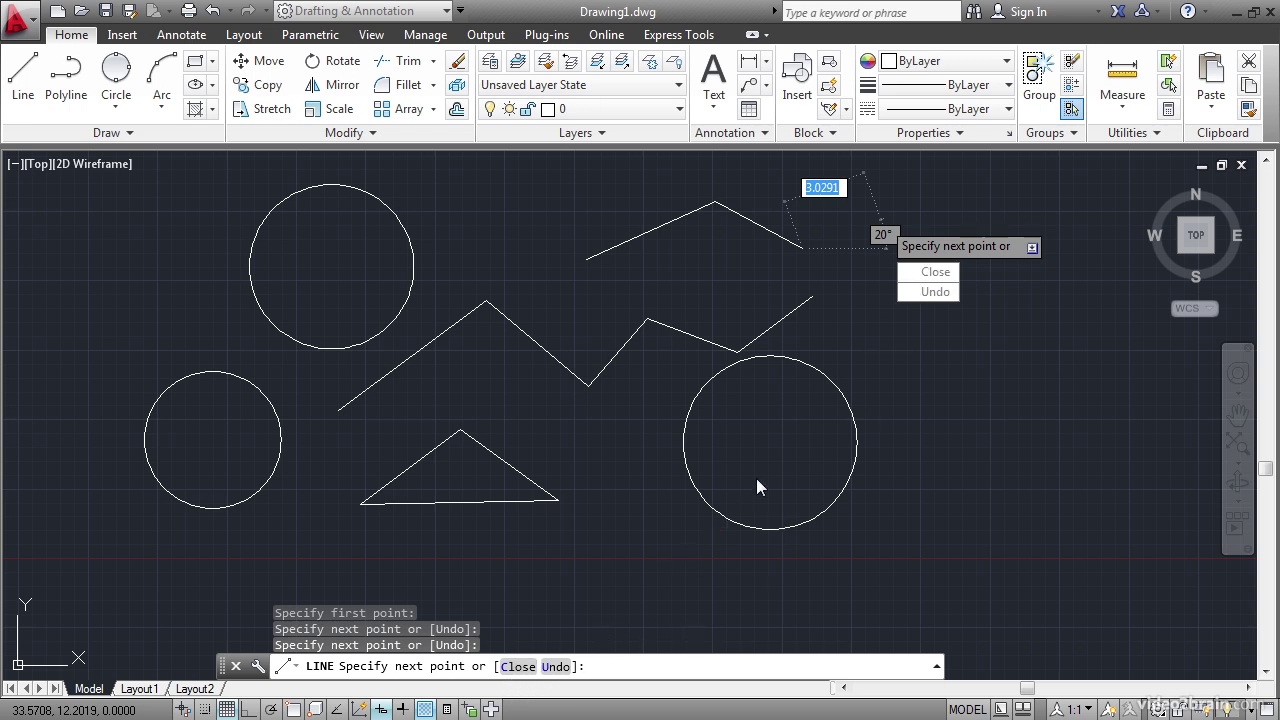
click(934, 273)
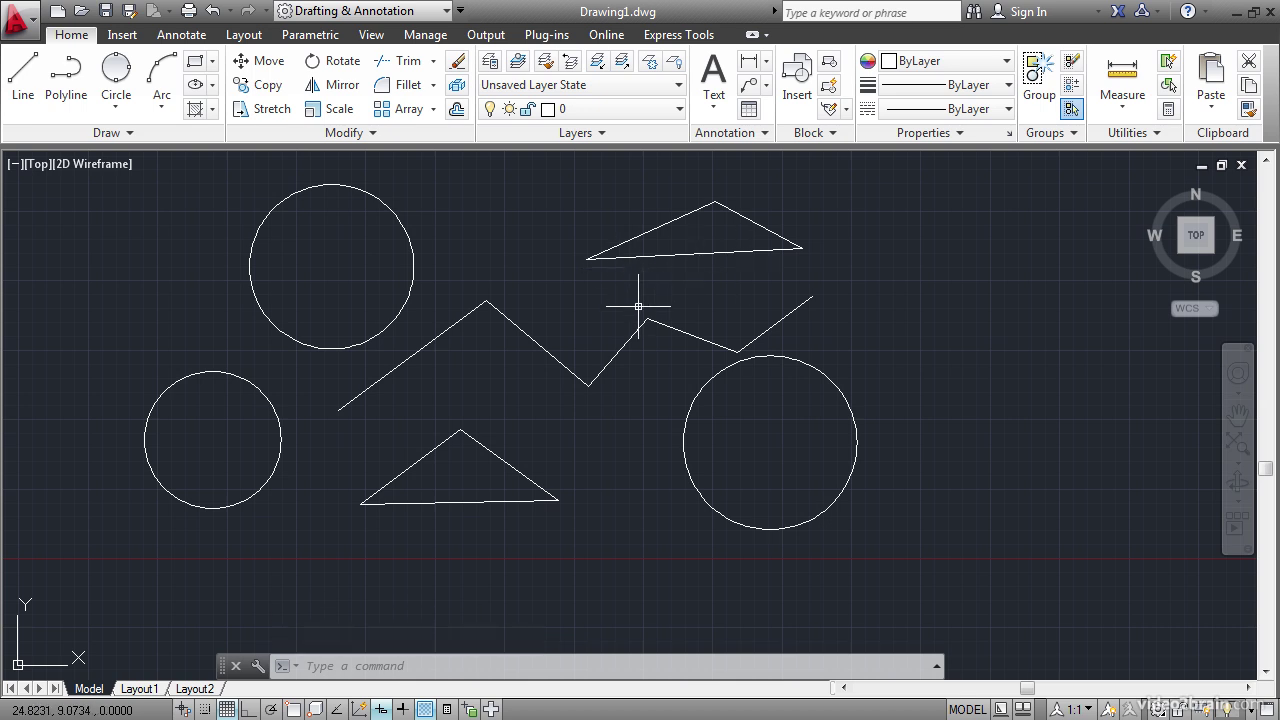
Show the command history, undo two actions, then undo 13 commands at once to empty the canvas
key(F2)
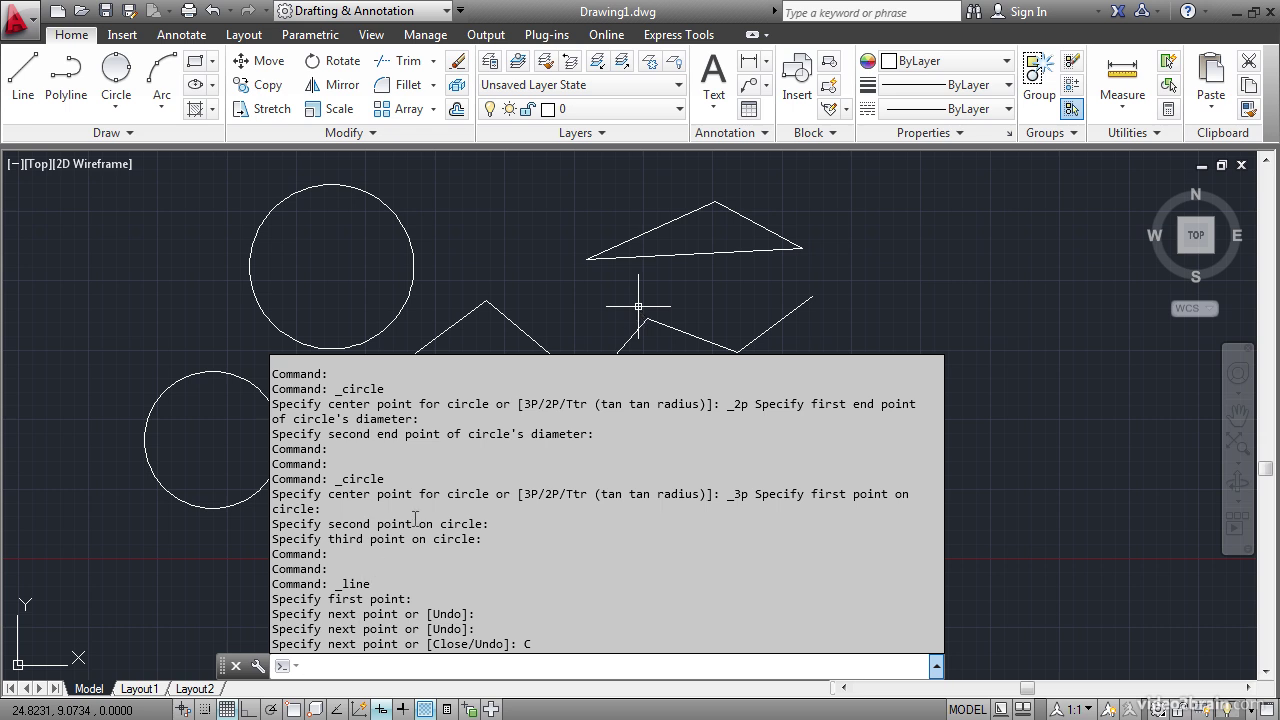
click(213, 11)
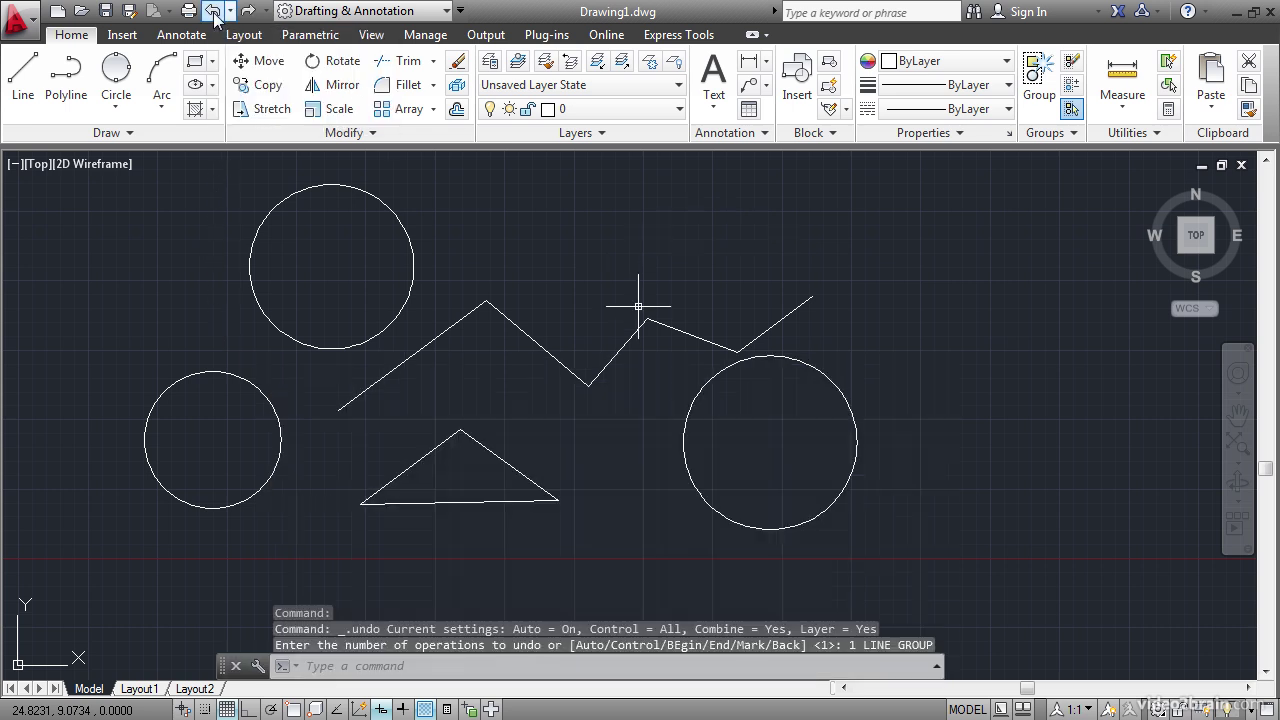
click(213, 11)
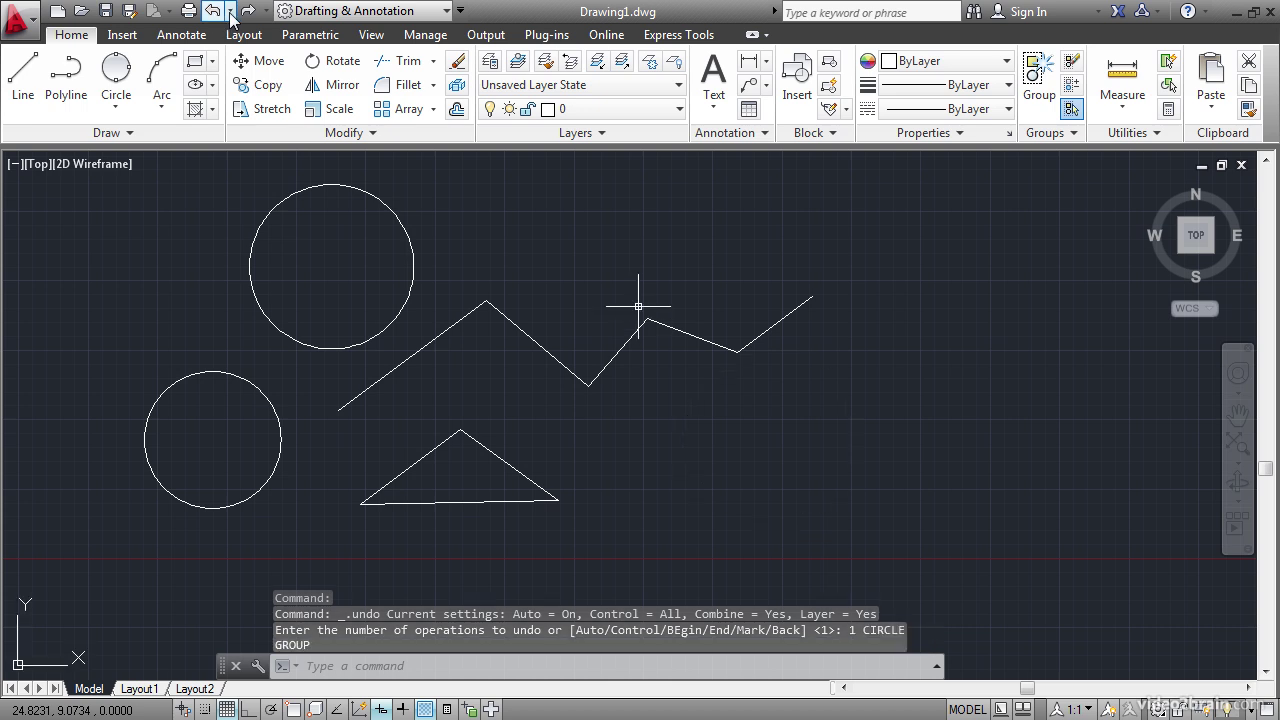
click(230, 11)
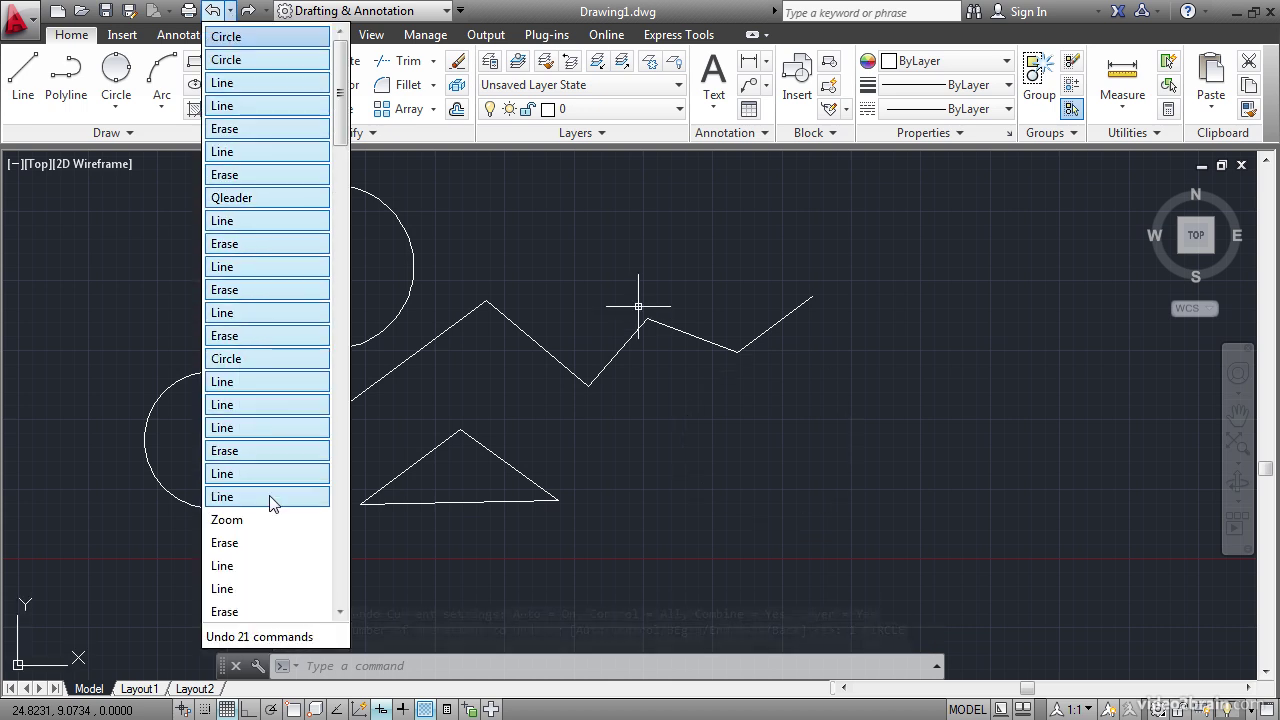
click(256, 314)
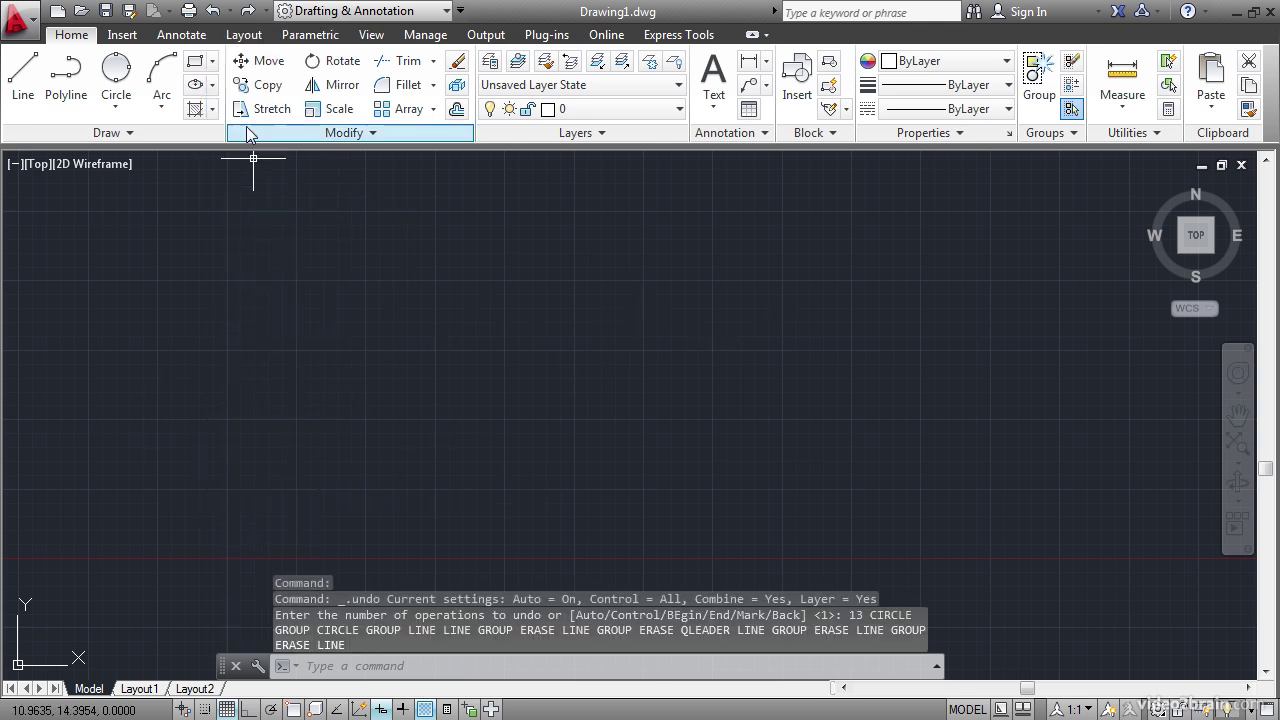
Redo 11 commands from the Redo list to restore the zigzag and triangle
click(266, 10)
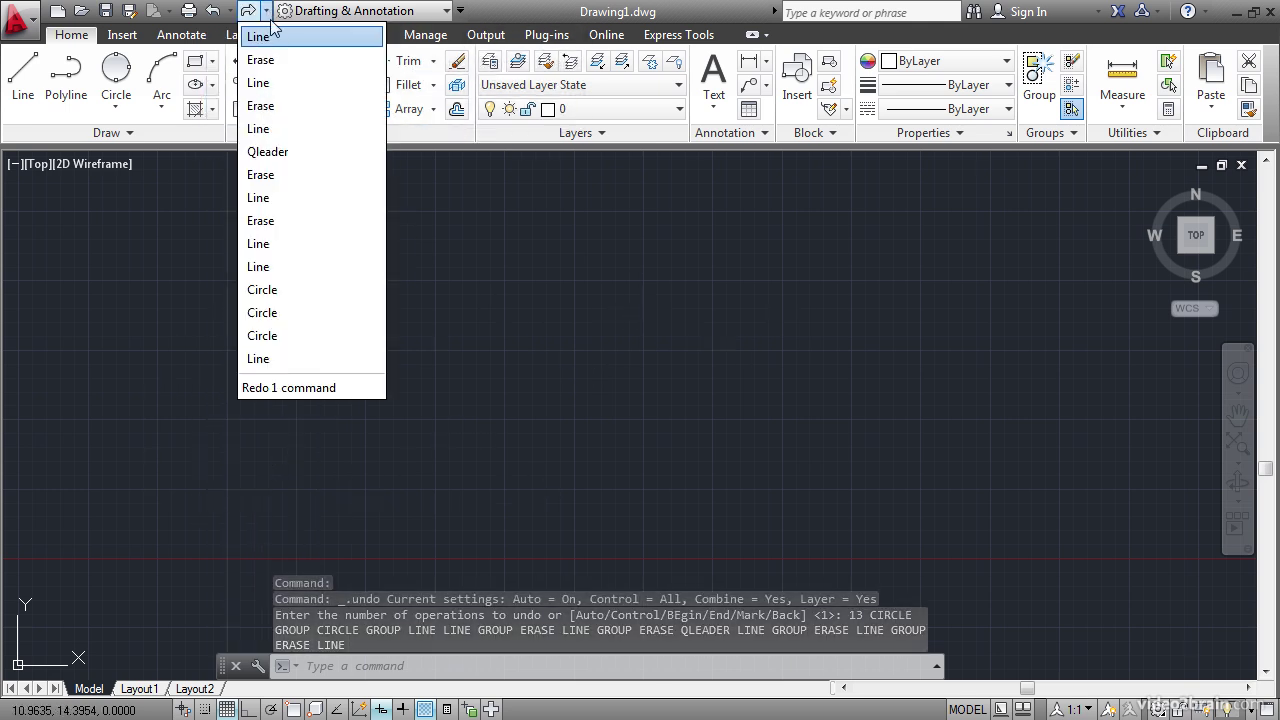
click(279, 267)
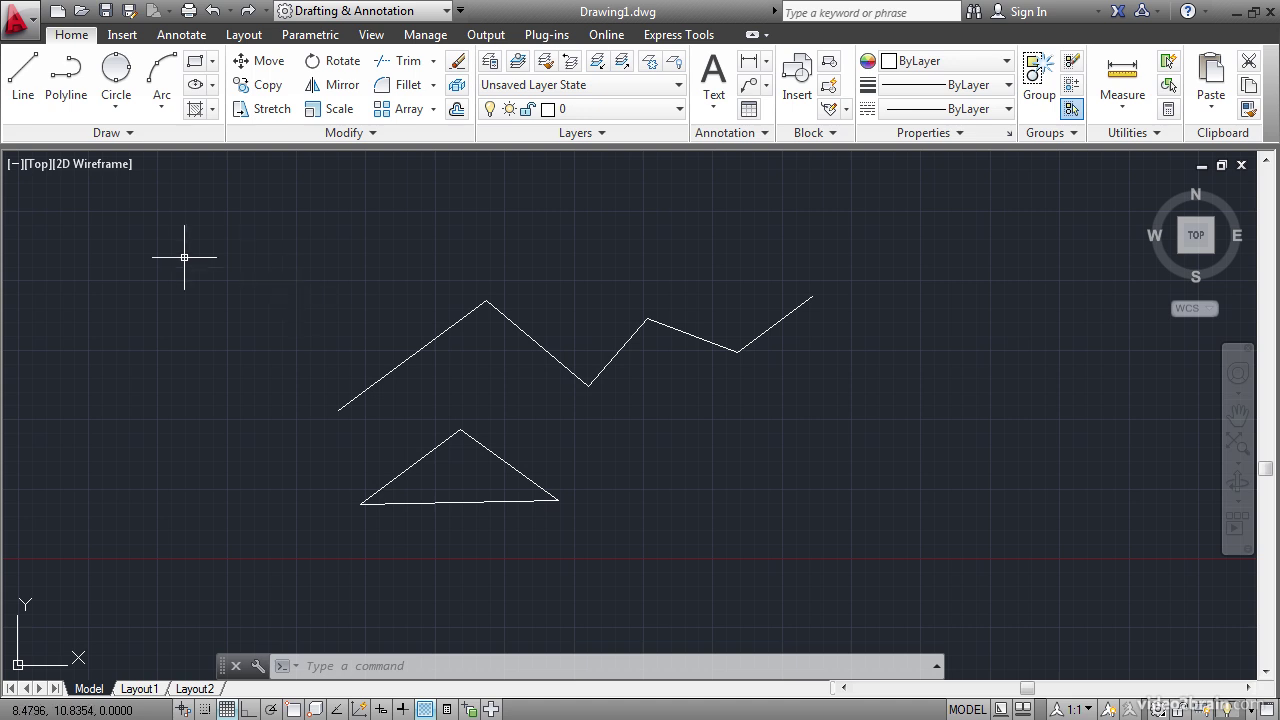
Draw a line from the upper left across the zigzag, snapping its end to the triangle's left-edge midpoint
click(25, 78)
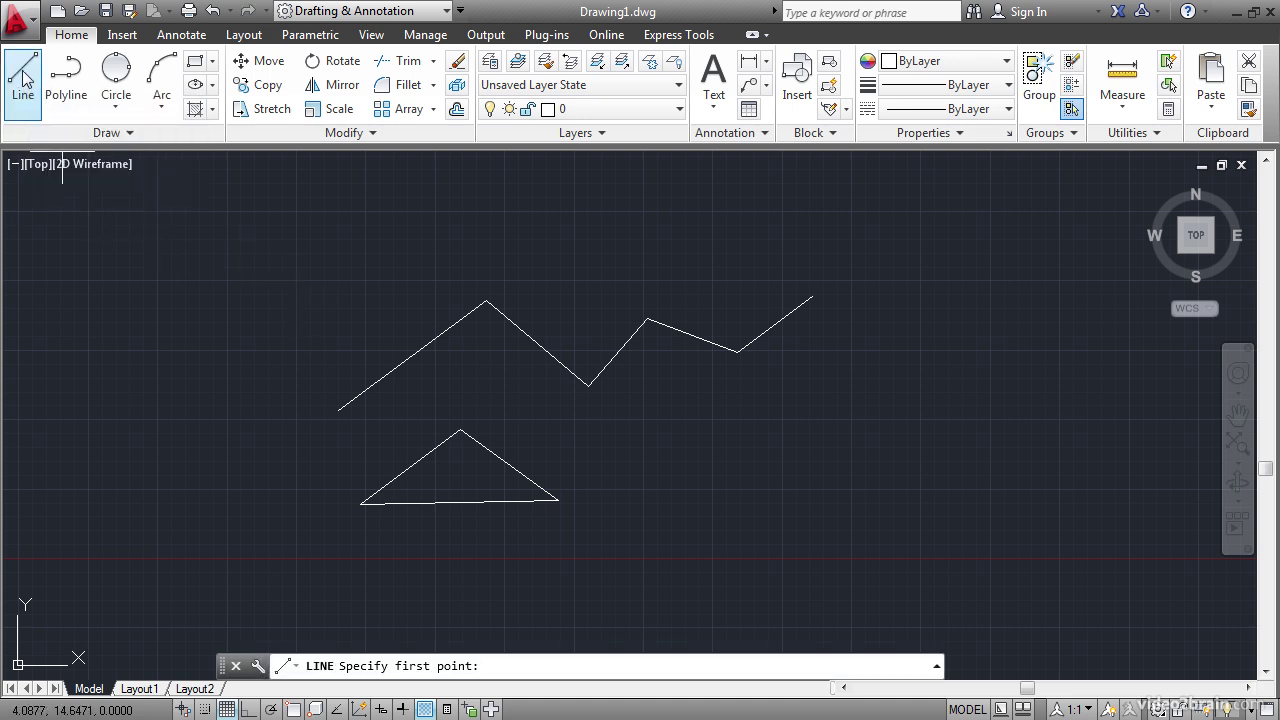
click(248, 275)
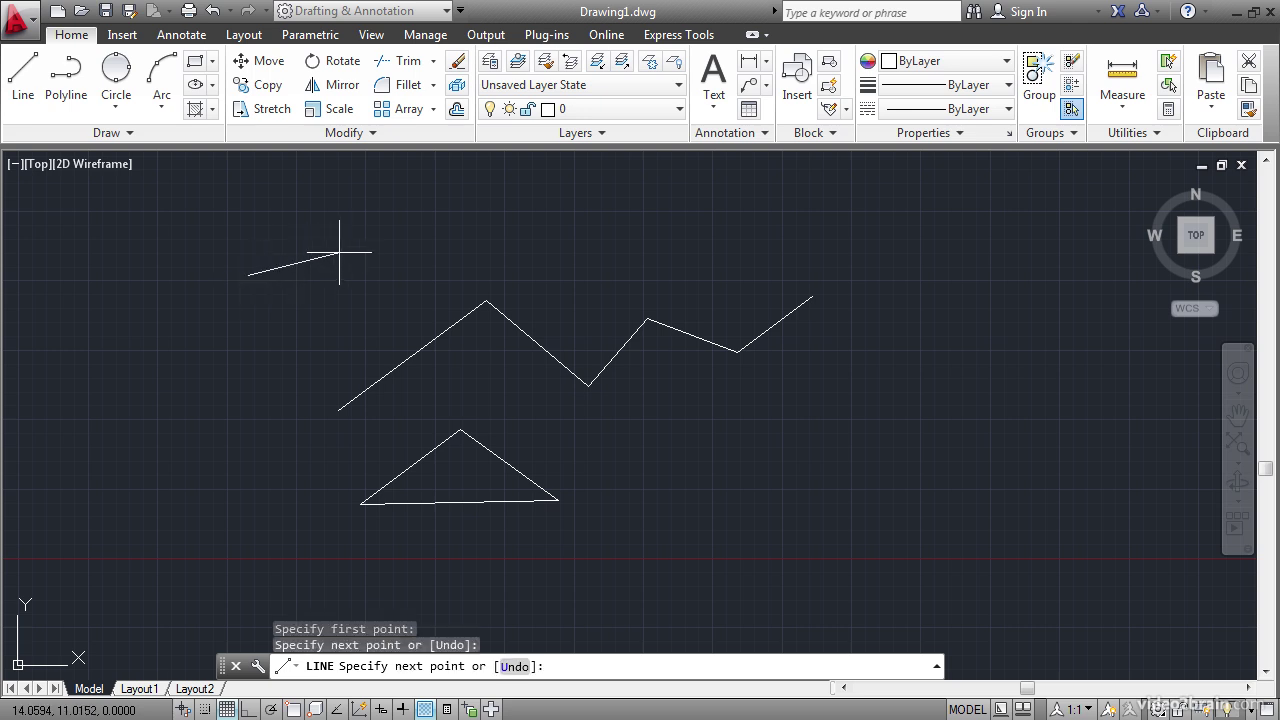
click(376, 298)
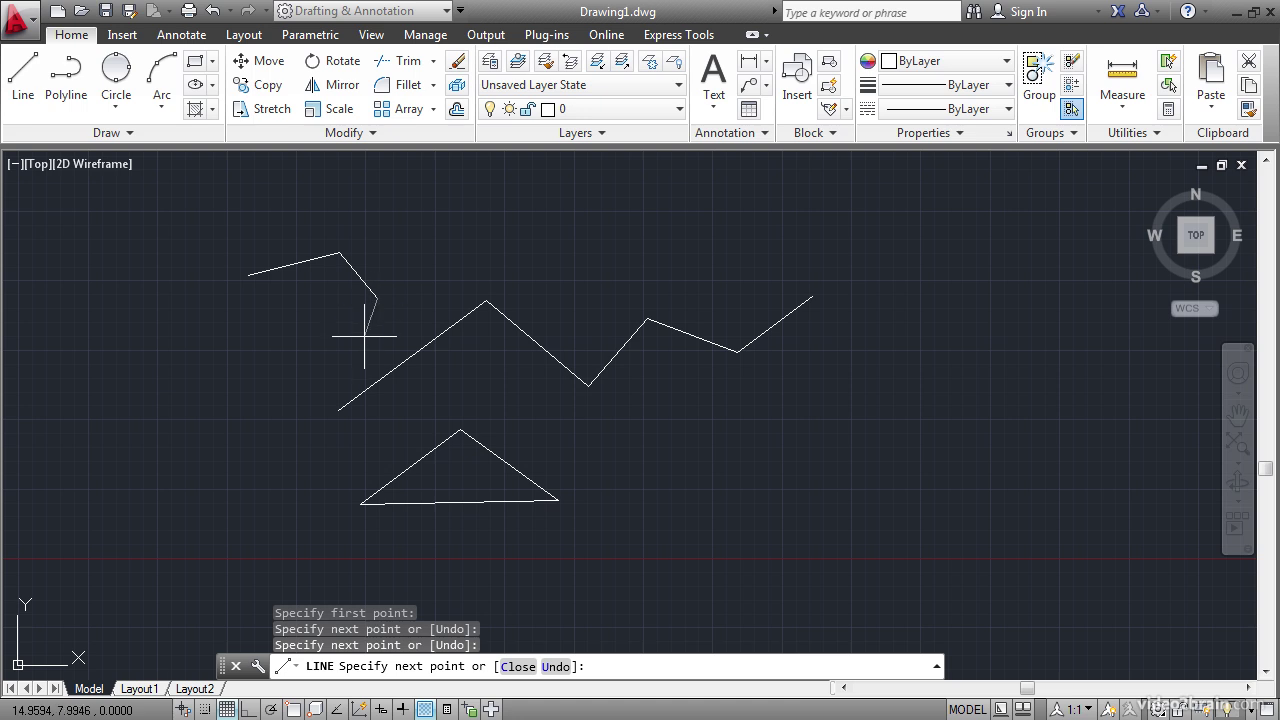
shift+right_click(364, 346)
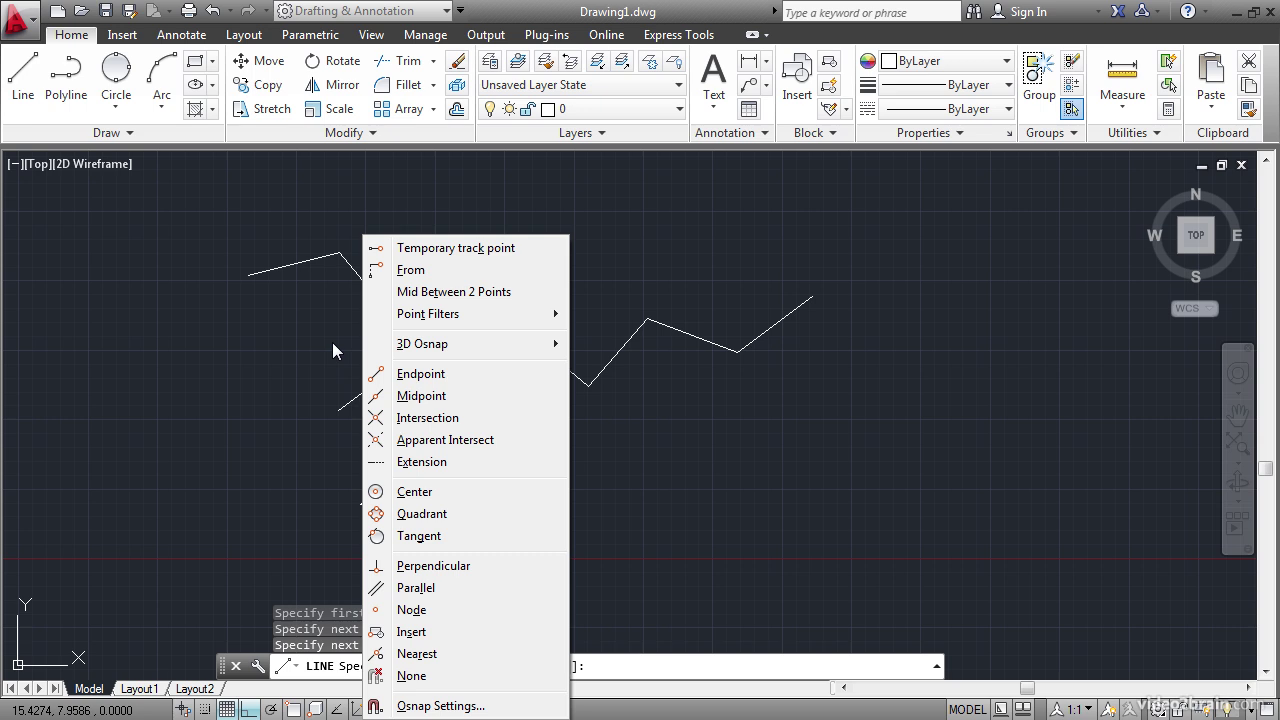
click(422, 397)
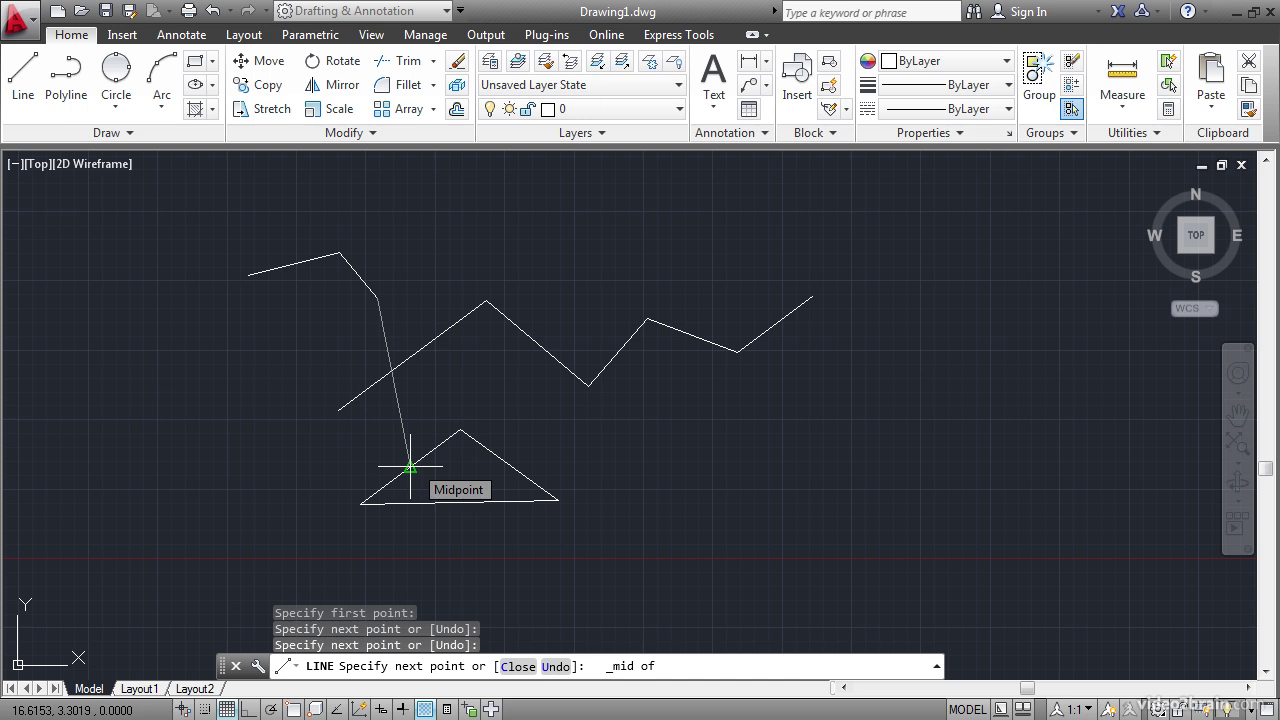
click(410, 466)
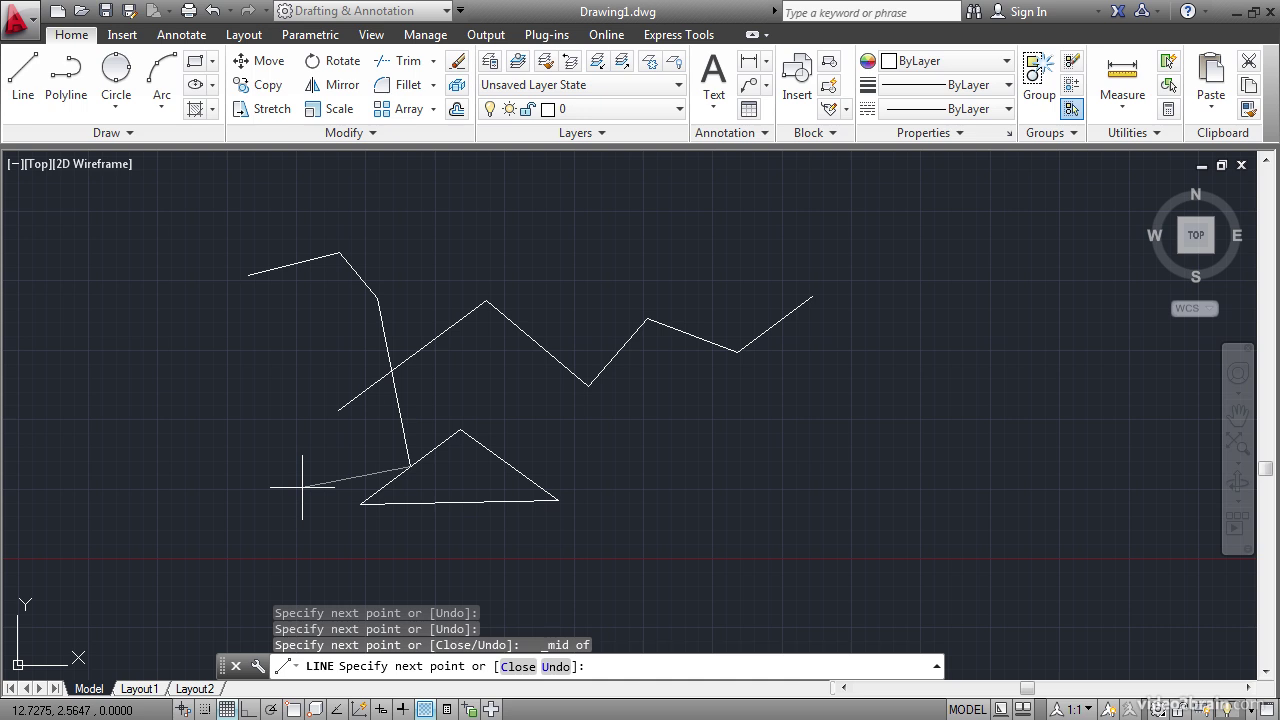
End the line and erase the triangle using a crossing selection
key(Return)
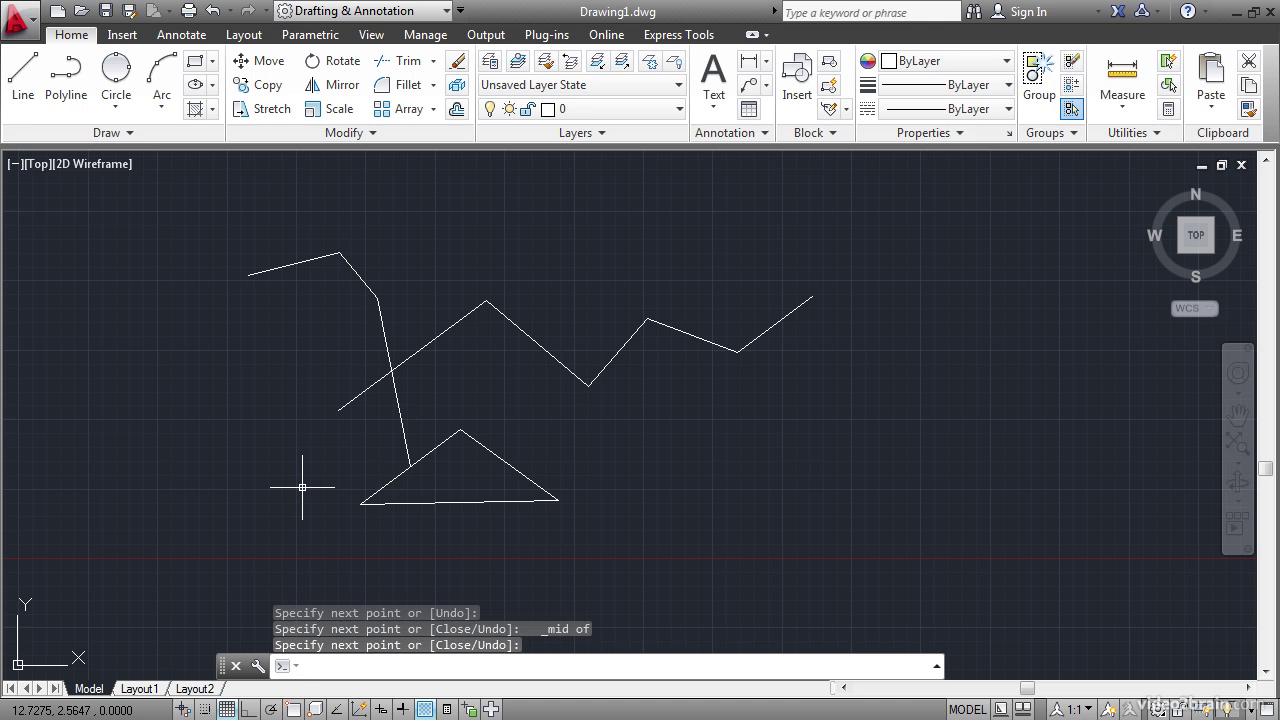
click(592, 527)
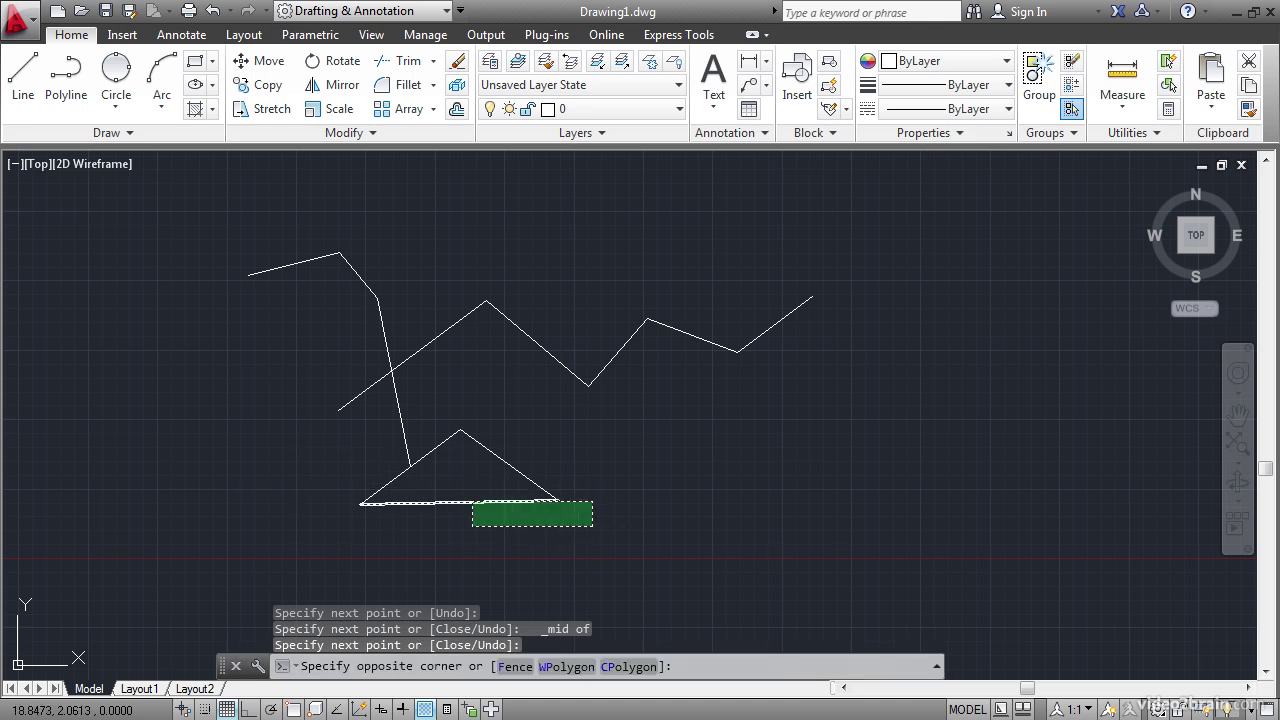
click(428, 433)
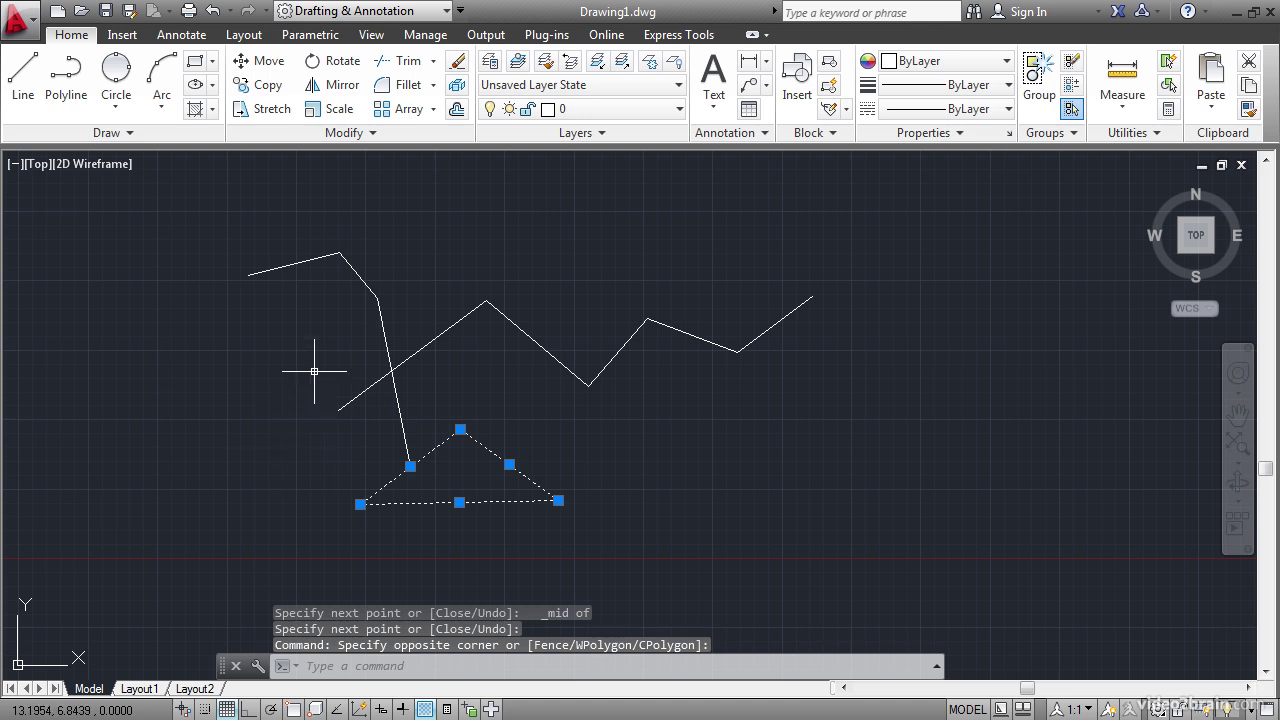
click(457, 64)
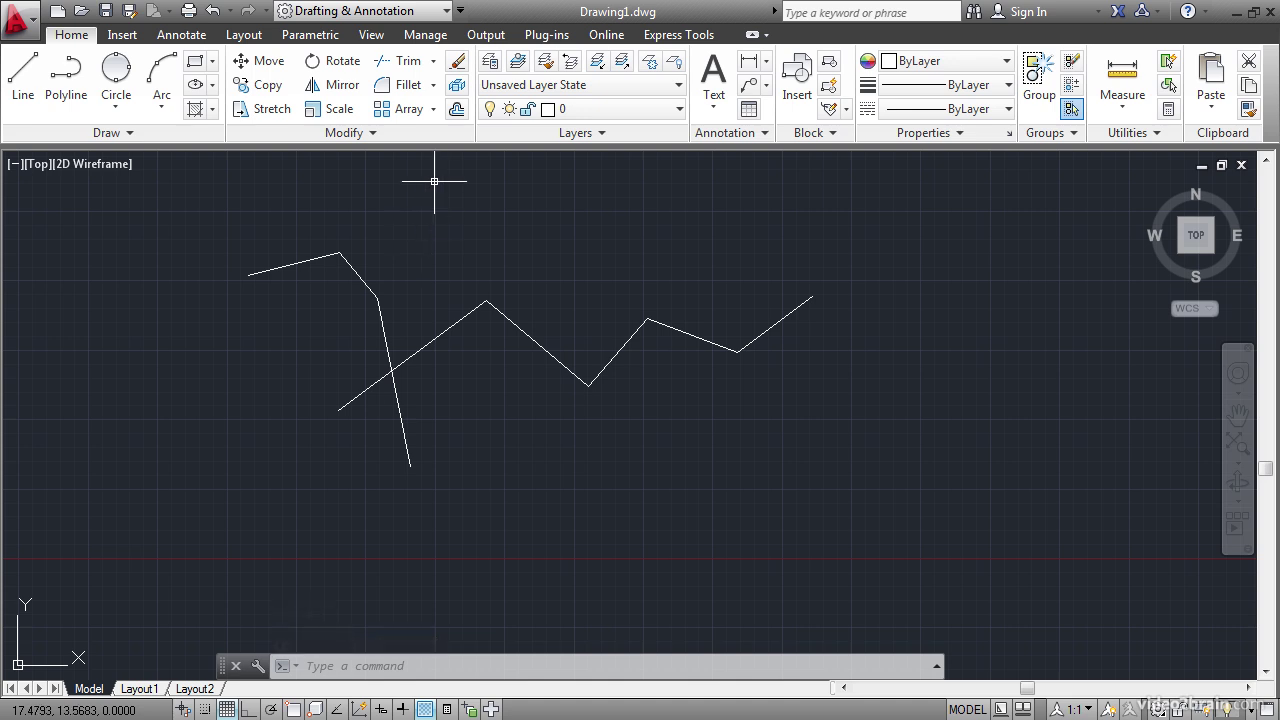
Erase the zigzag's two rightmost segments with a crossing selection
click(457, 84)
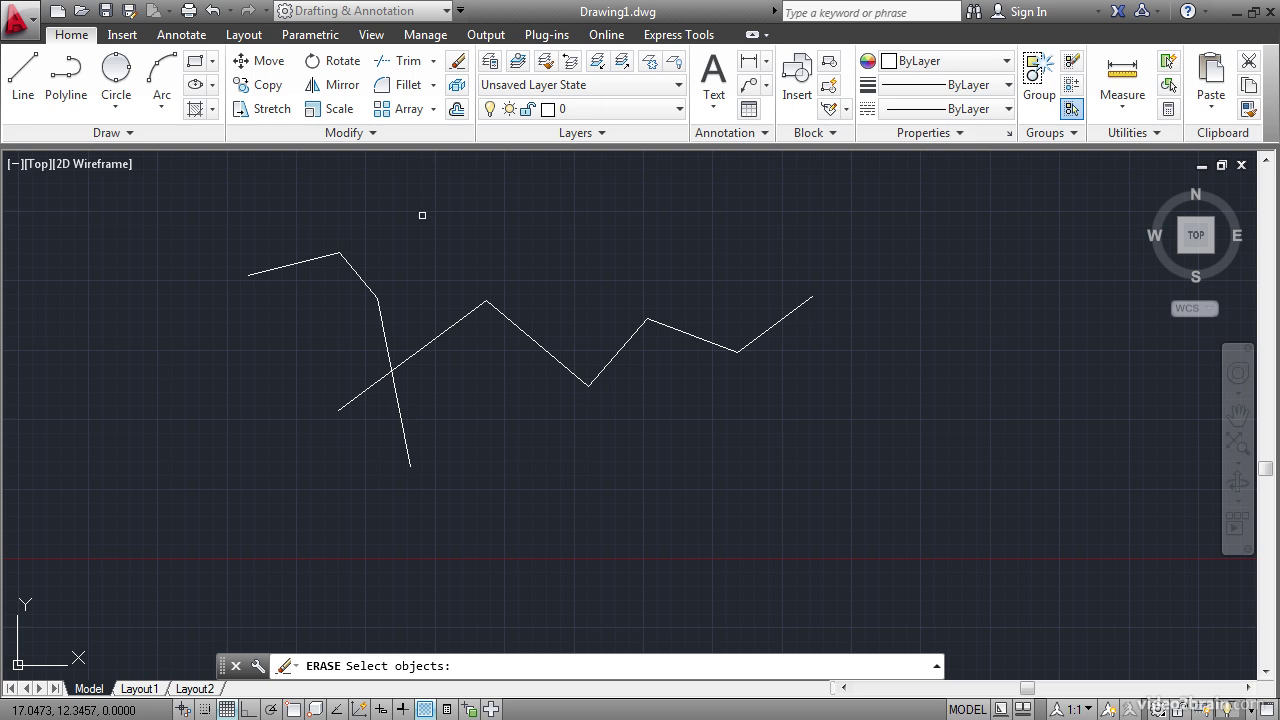
click(782, 382)
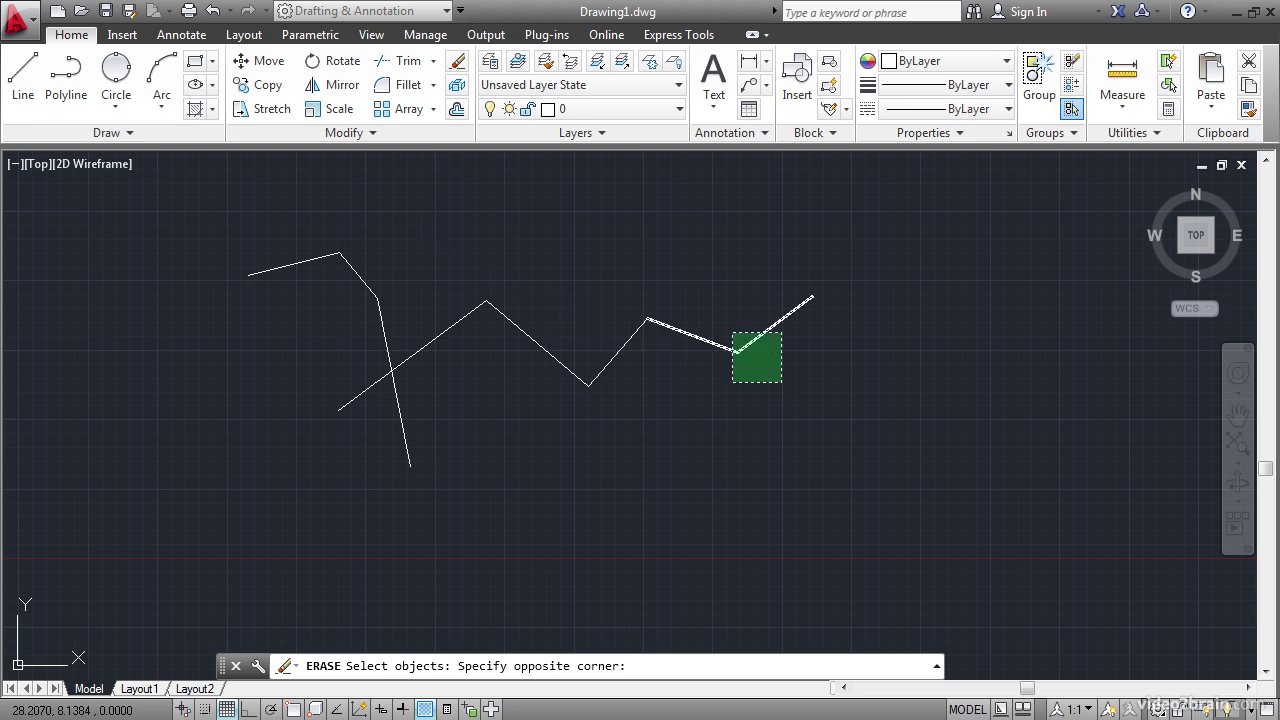
click(703, 309)
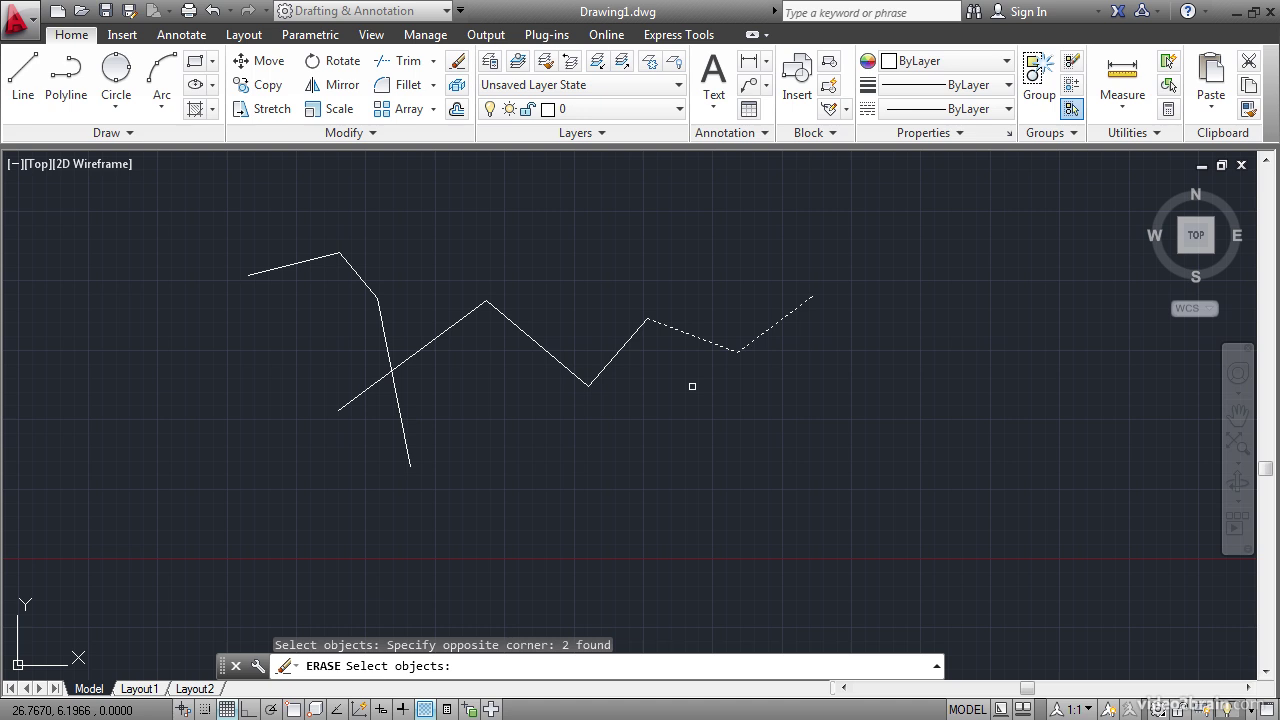
key(Return)
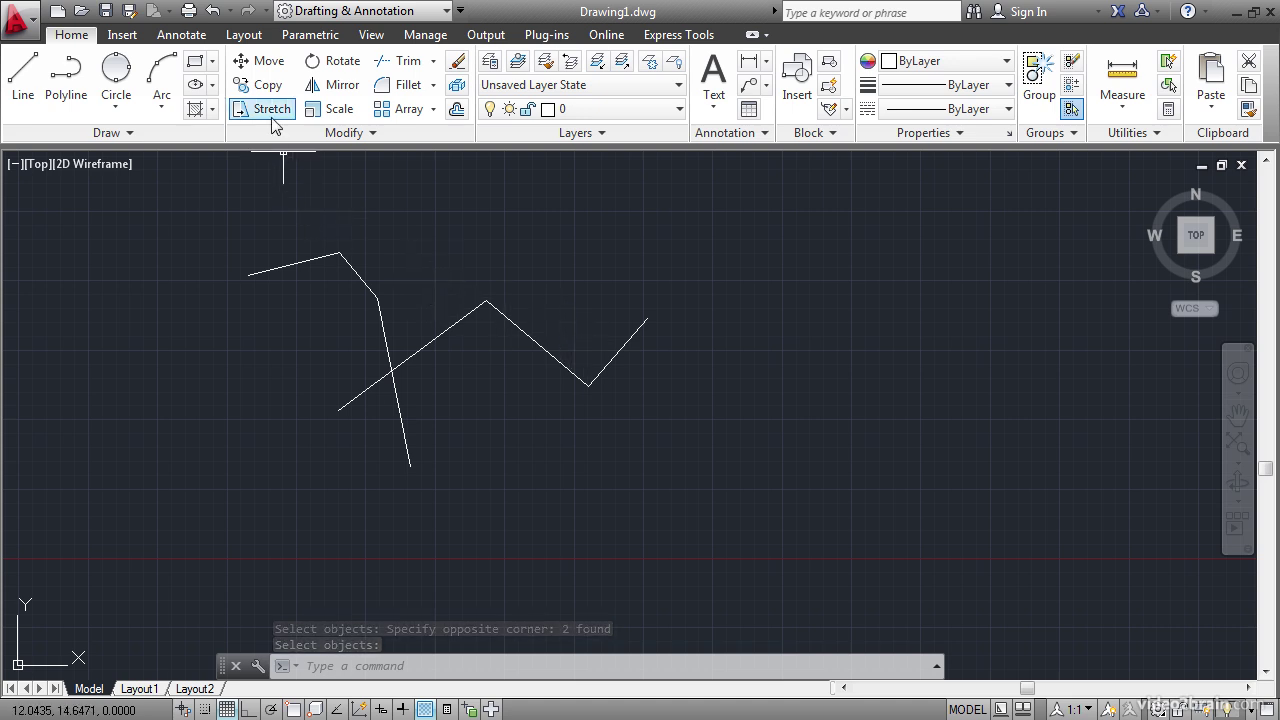
click(258, 62)
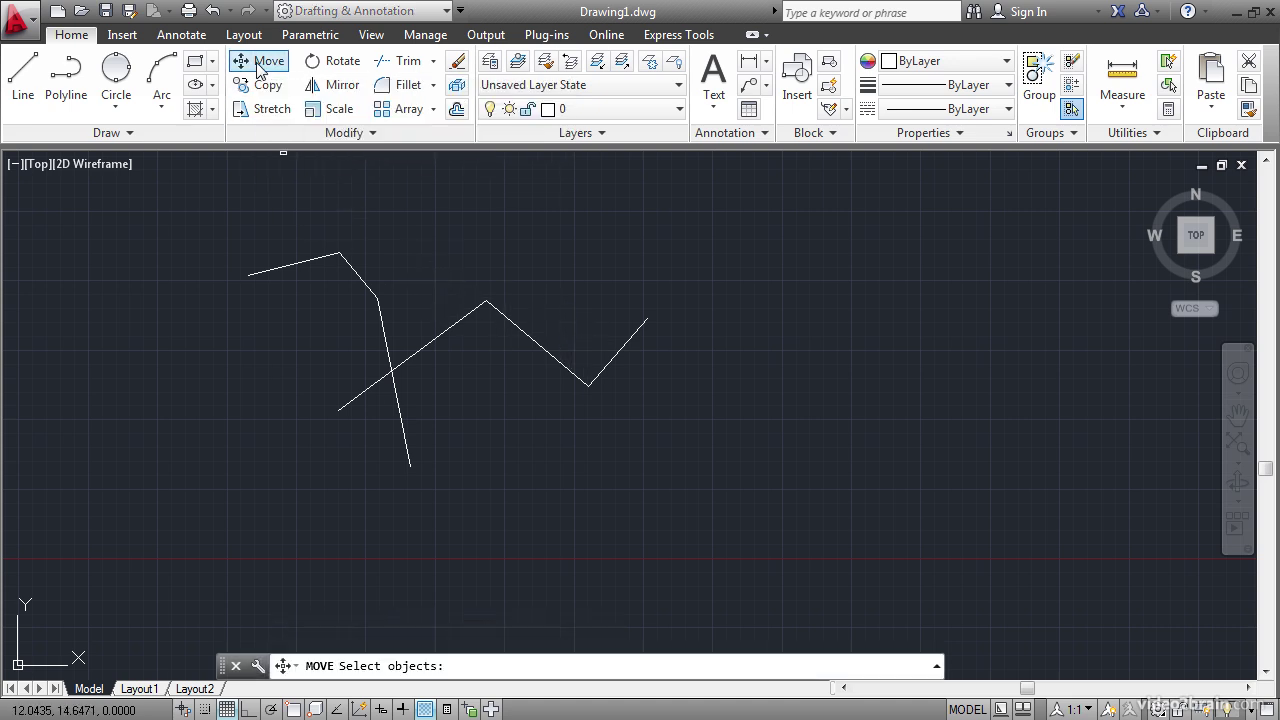
click(221, 220)
click(407, 323)
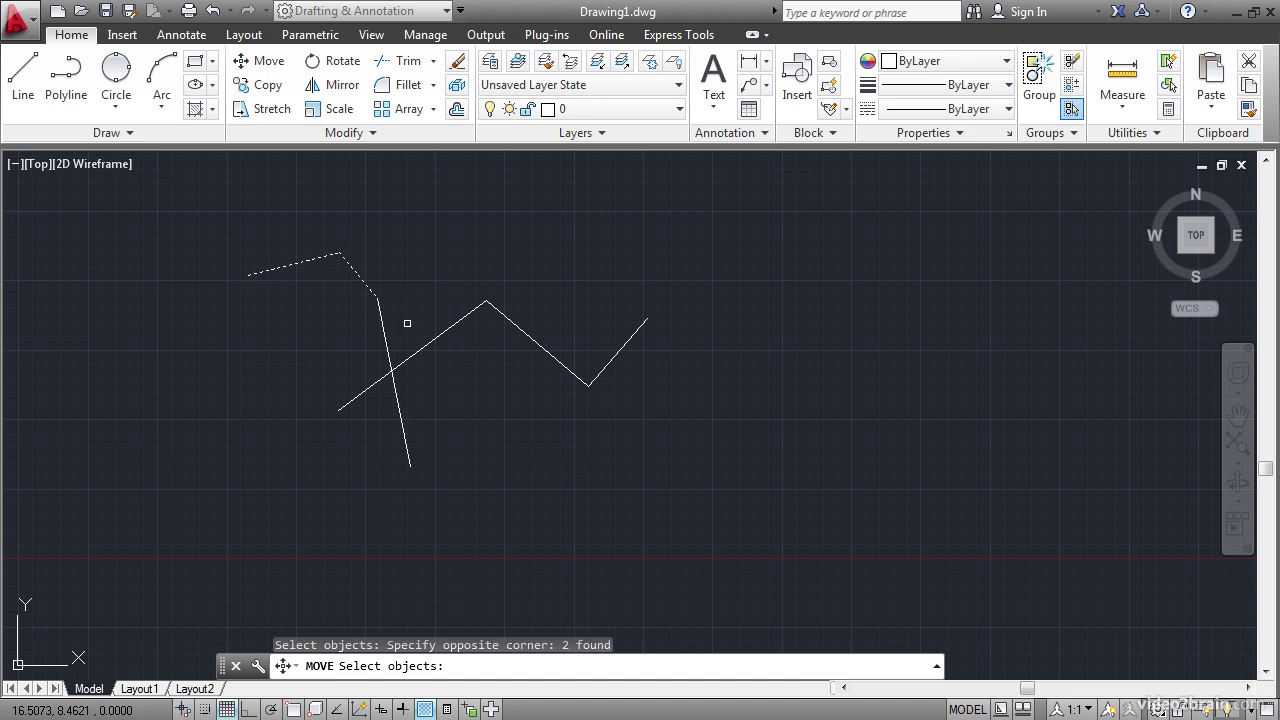
key(Escape)
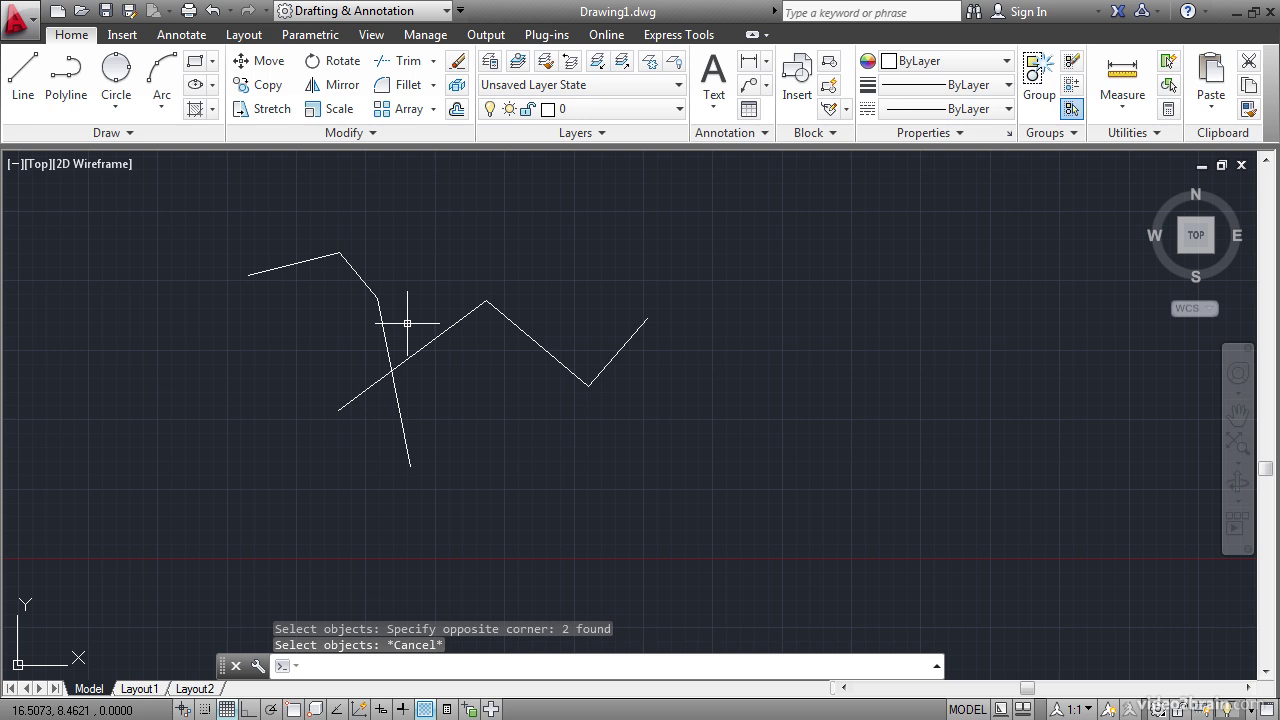